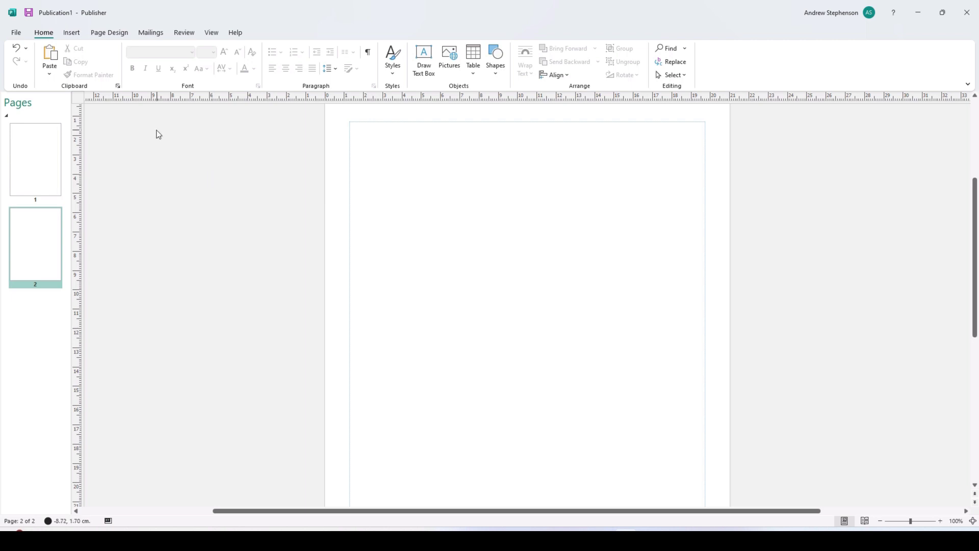
Step: Insert red panda picture file 1 from the PNG folder onto page 2
left_click(74, 35)
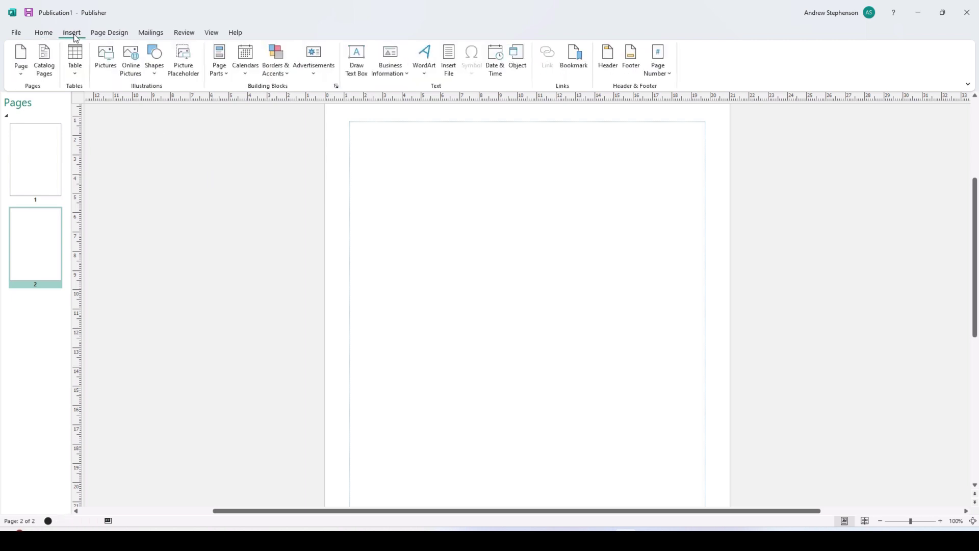
left_click(108, 65)
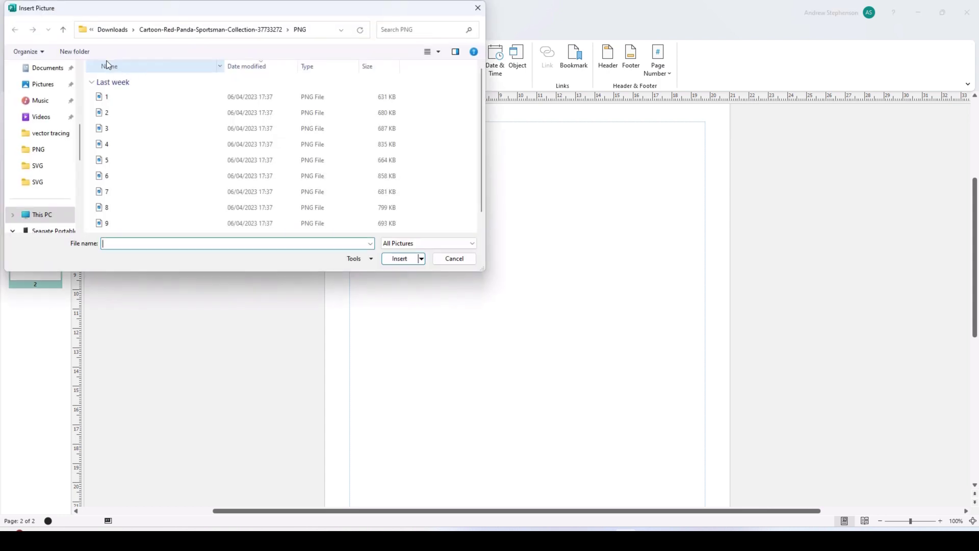
double_click(103, 97)
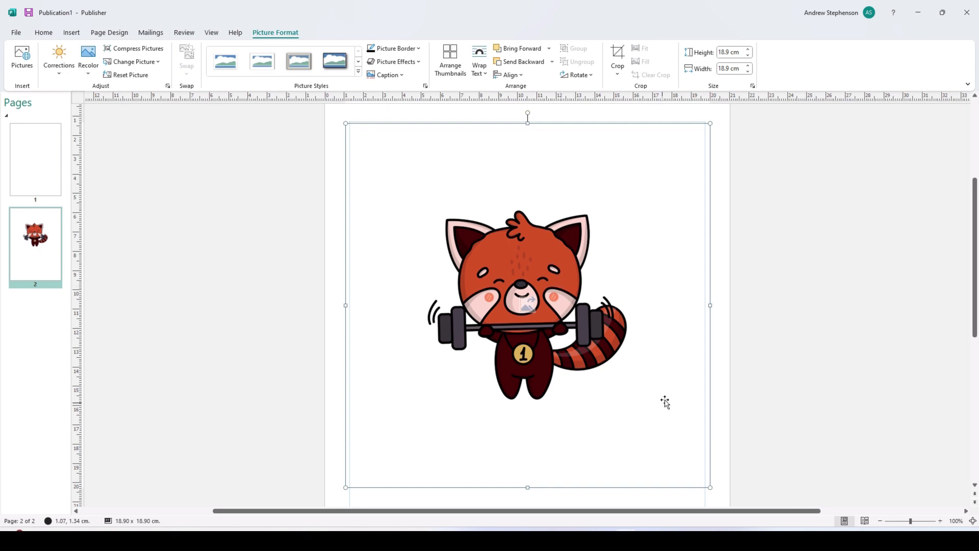
Step: Resize the red panda picture to about 9.5 cm square and place it in the page's upper middle
left_click_drag(710, 486, 529, 306)
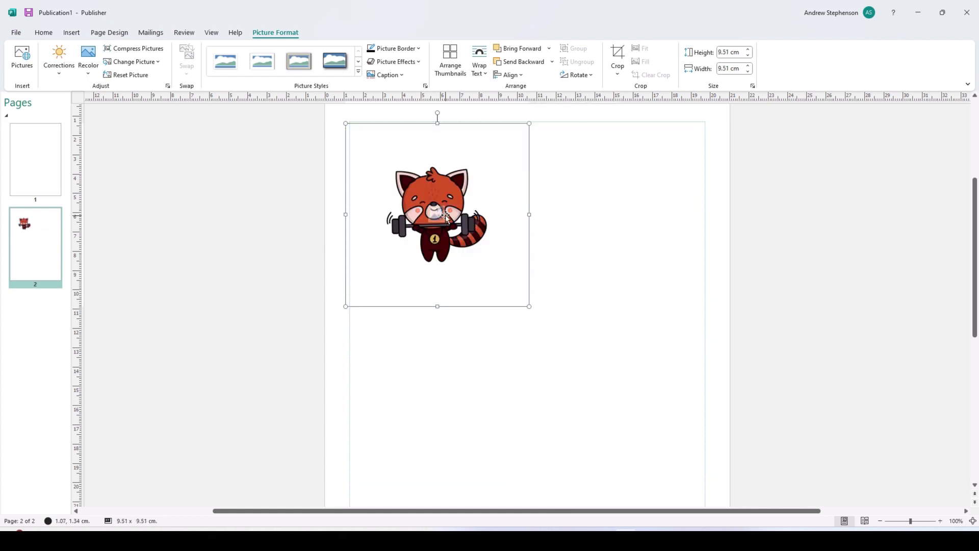
left_click_drag(442, 195, 535, 196)
left_click(522, 366)
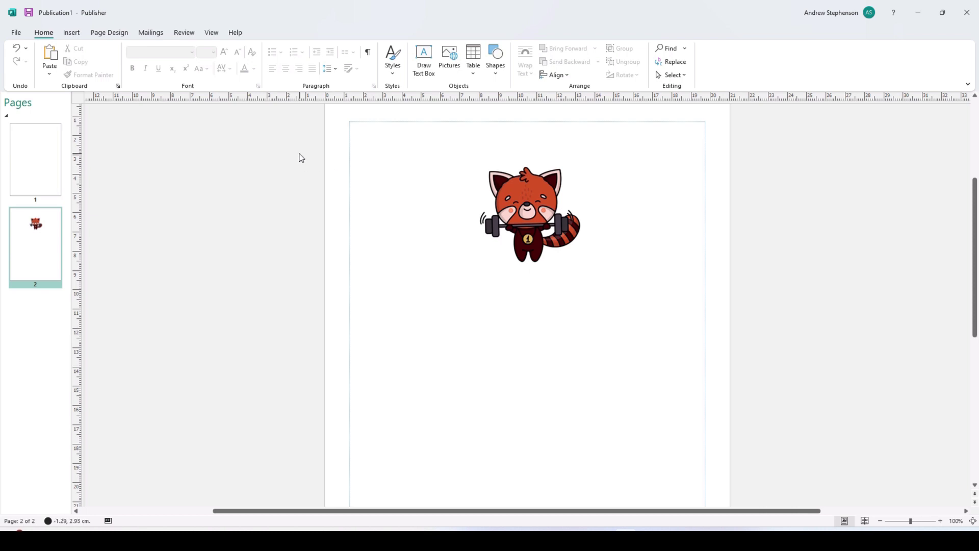
left_click(71, 34)
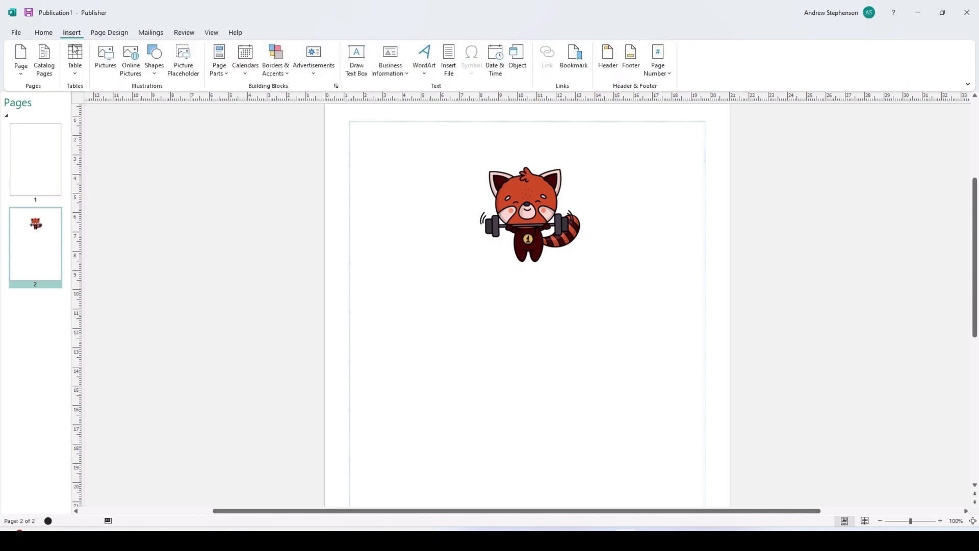
Step: Insert a 6 by 6 table and set its height and width to 6 cm
left_click(76, 73)
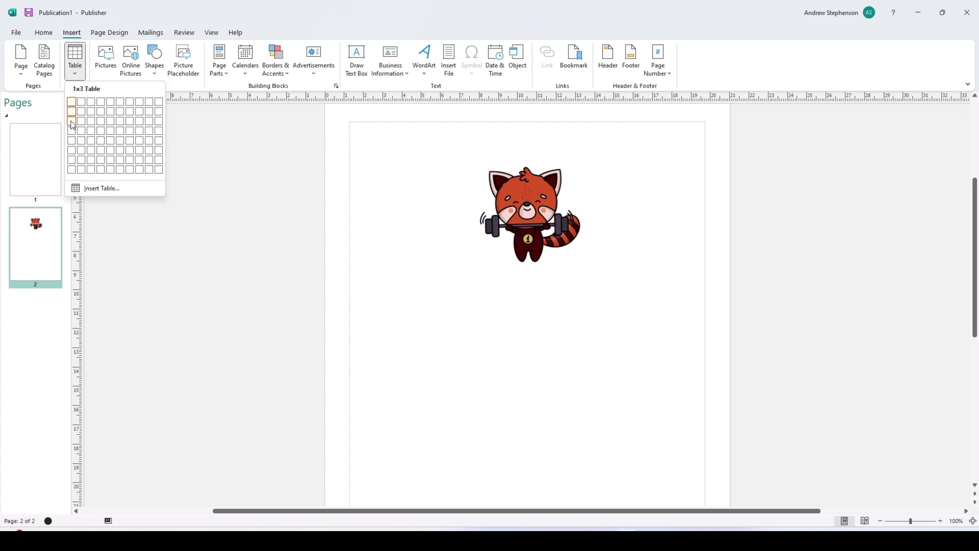
left_click(120, 150)
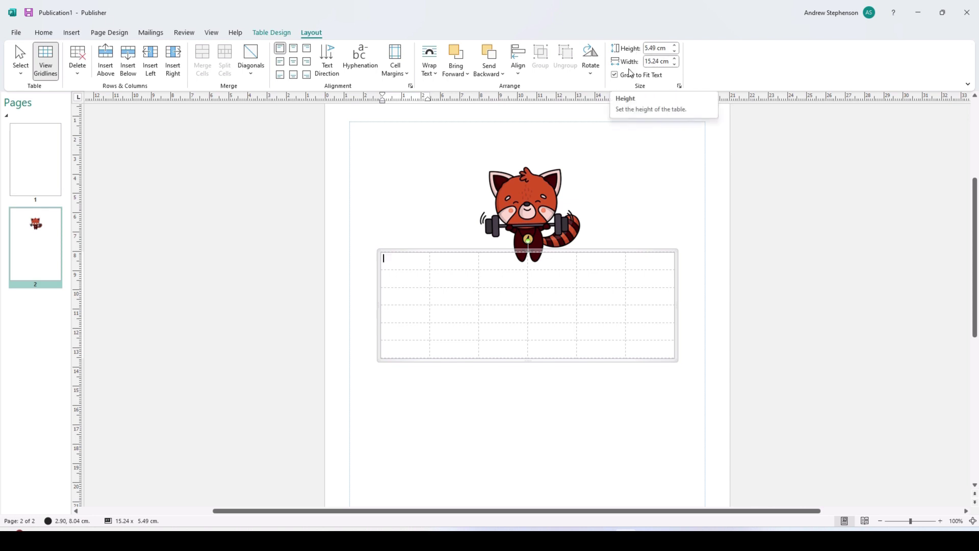
left_click(659, 49)
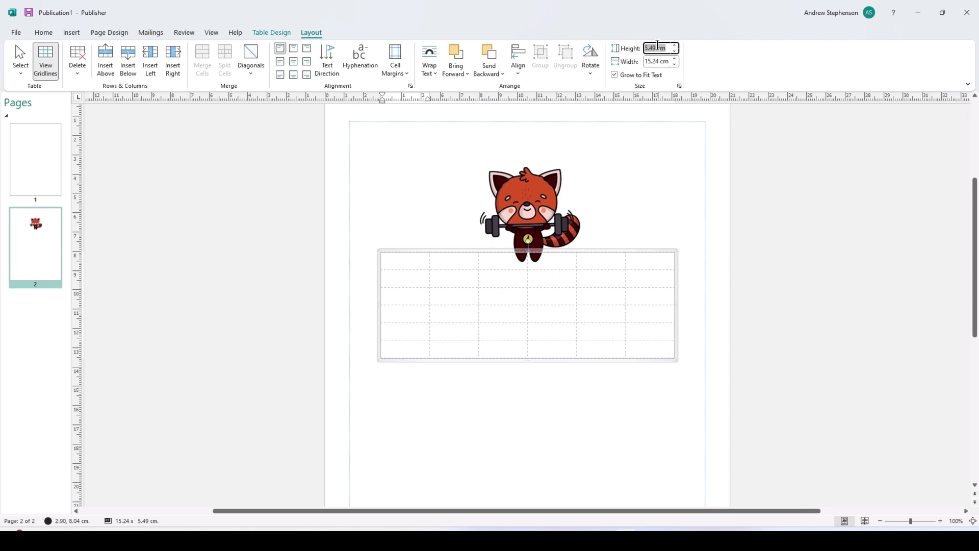
type("6")
key("Tab")
type("6")
key("Tab")
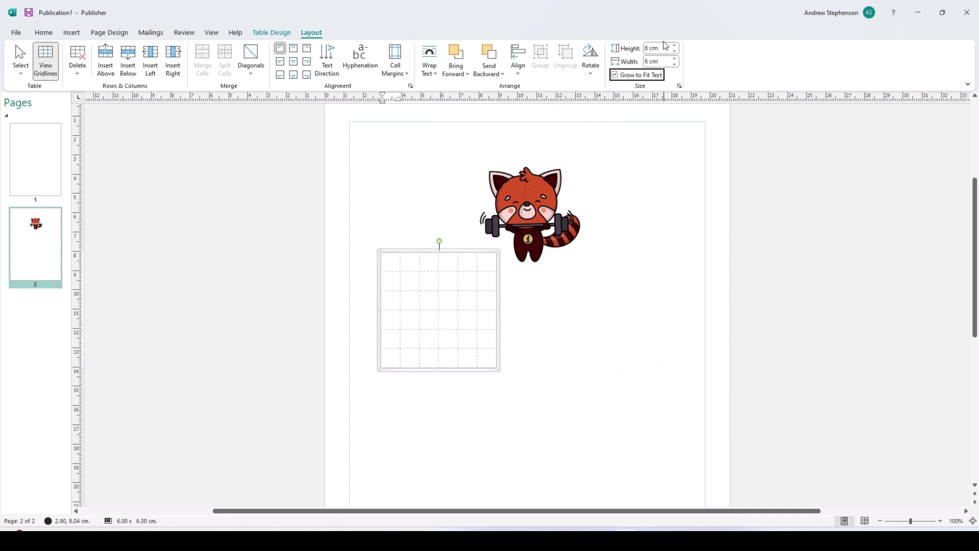
Step: Change the table's height and width to 8 cm each
left_click(662, 48)
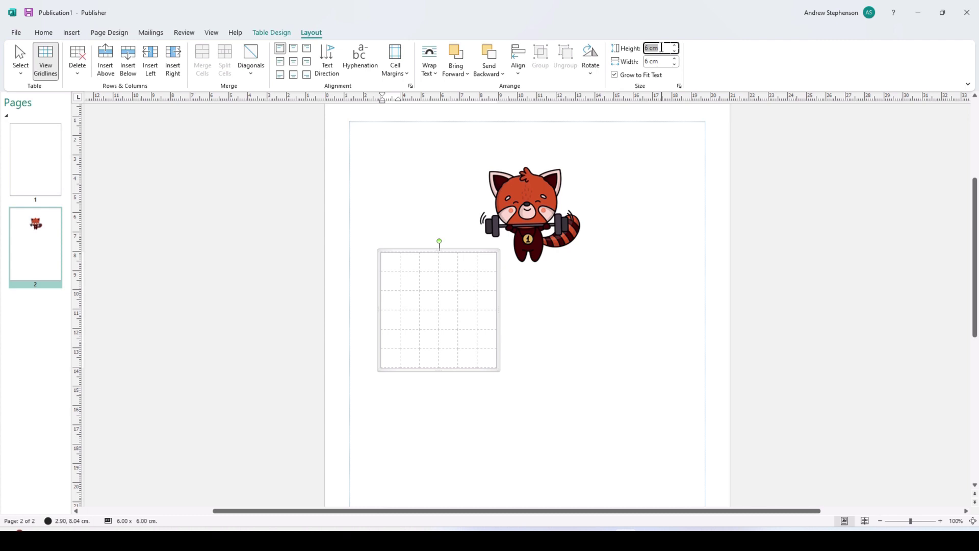
type("8")
key("Tab")
type("8")
key("Tab")
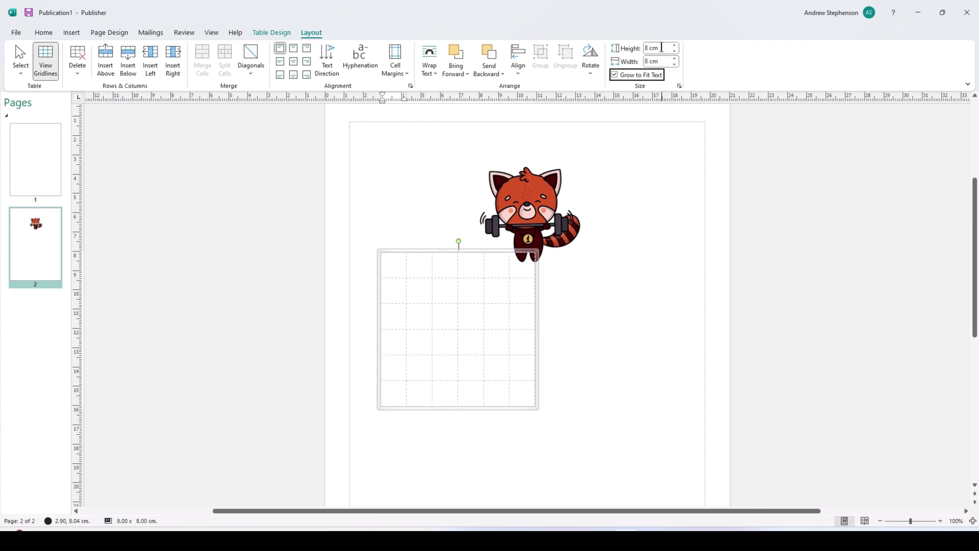
left_click(446, 250)
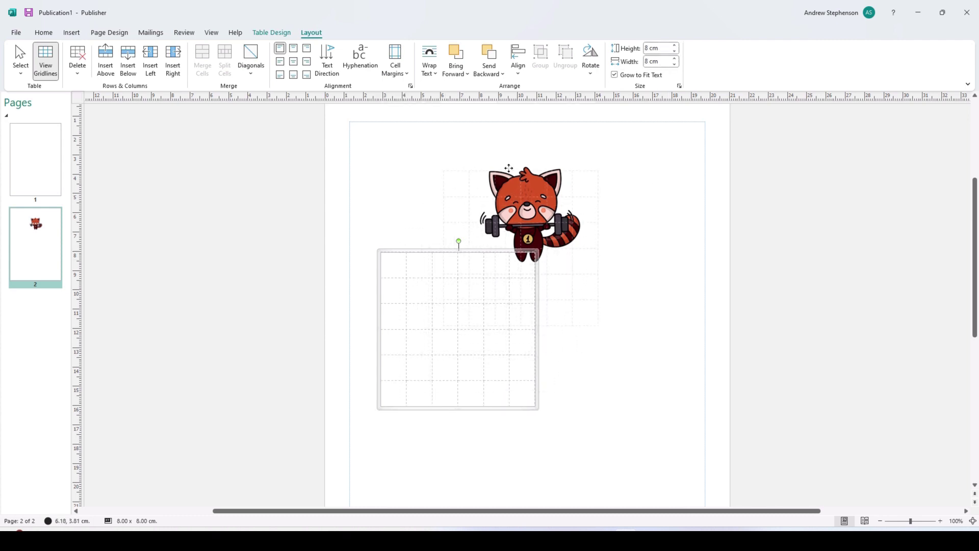
Step: Drag the 8 cm table over the red panda picture and select all its cells
left_click_drag(508, 168, 500, 127)
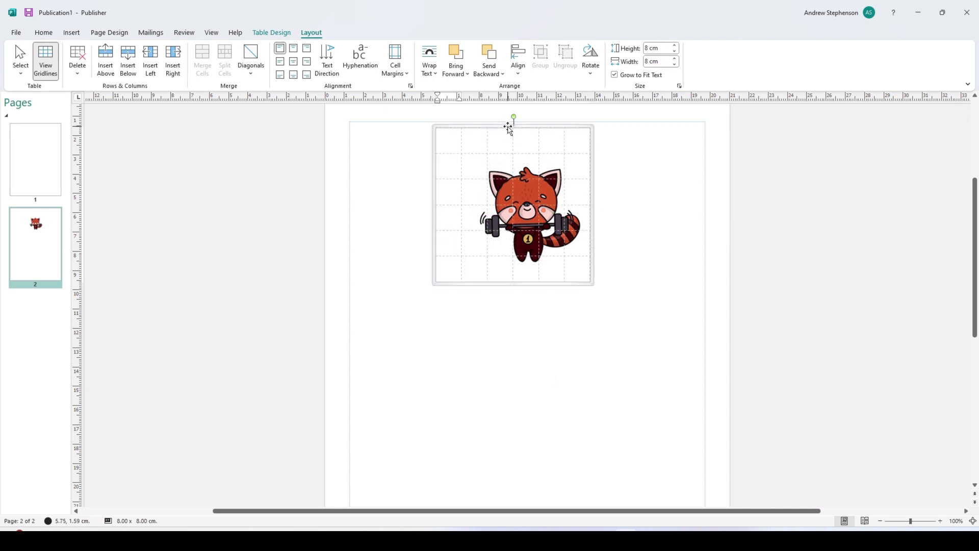
left_click_drag(508, 122, 520, 126)
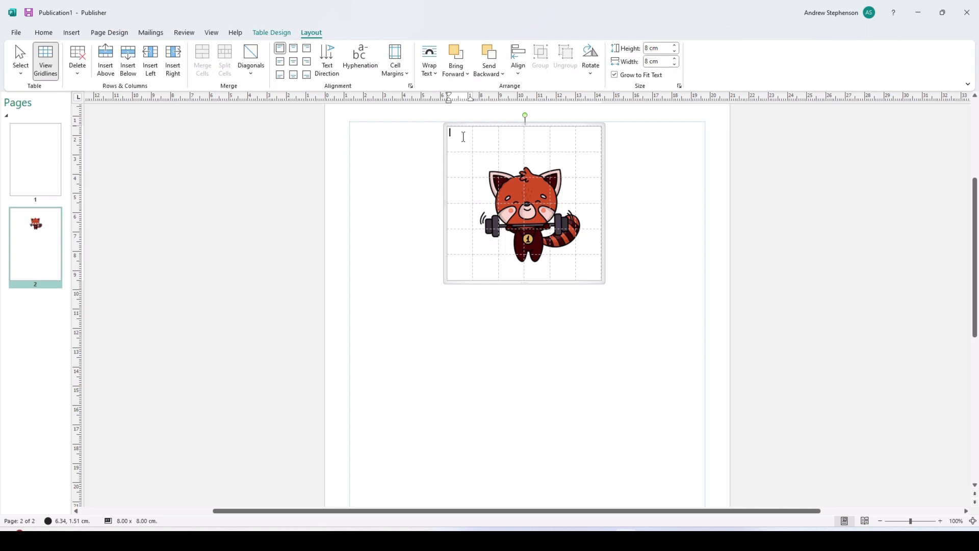
left_click_drag(461, 137, 590, 264)
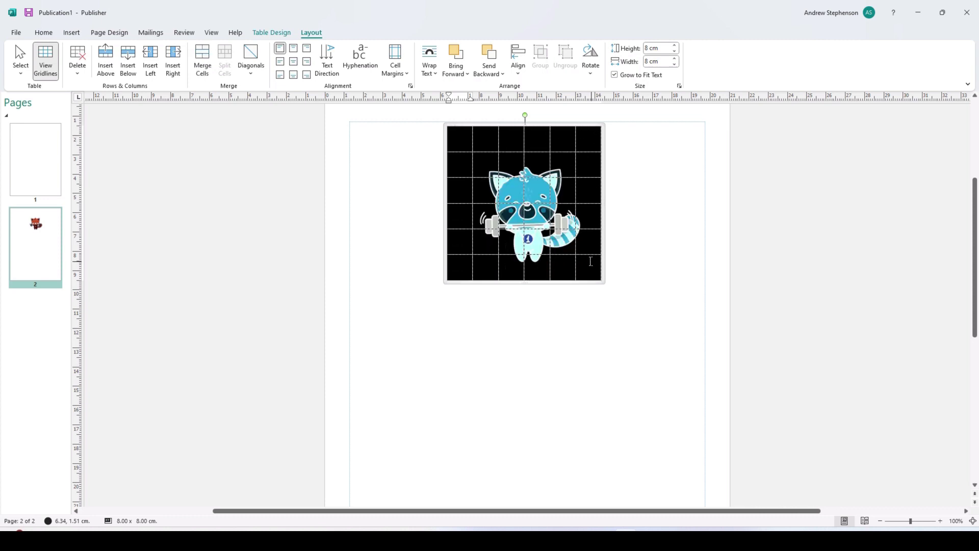
left_click(270, 34)
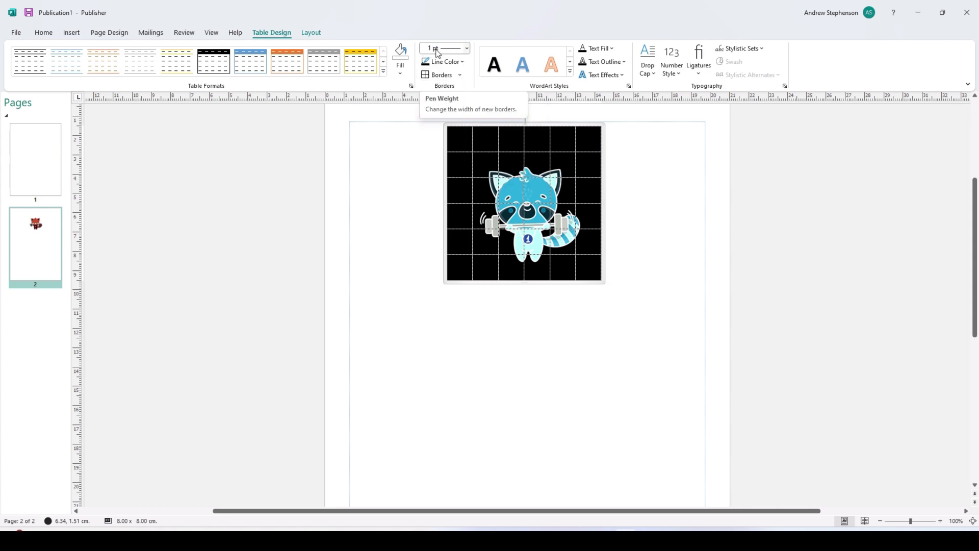
Step: Apply All Borders to the selected cells, giving every cell a solid black 1 pt outline
left_click(463, 62)
left_click(428, 91)
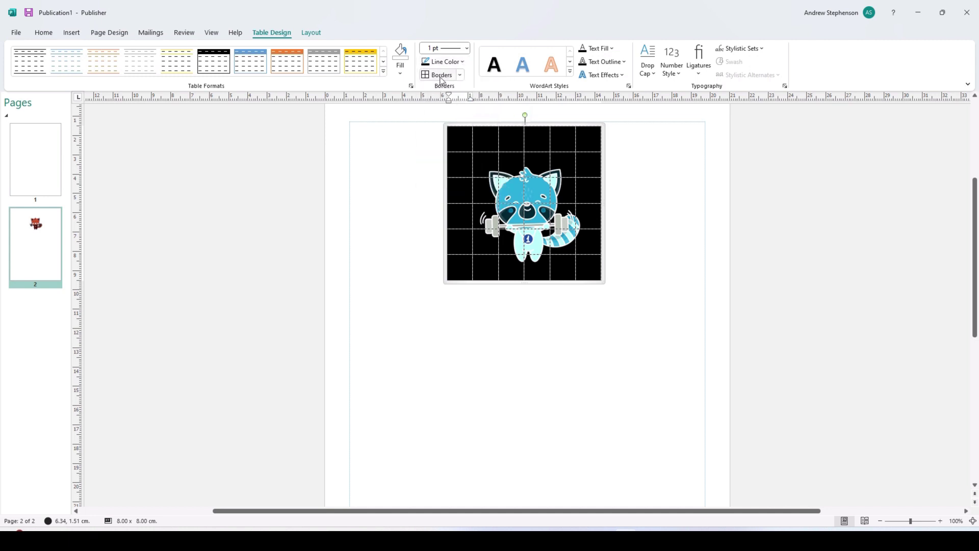
left_click(442, 69)
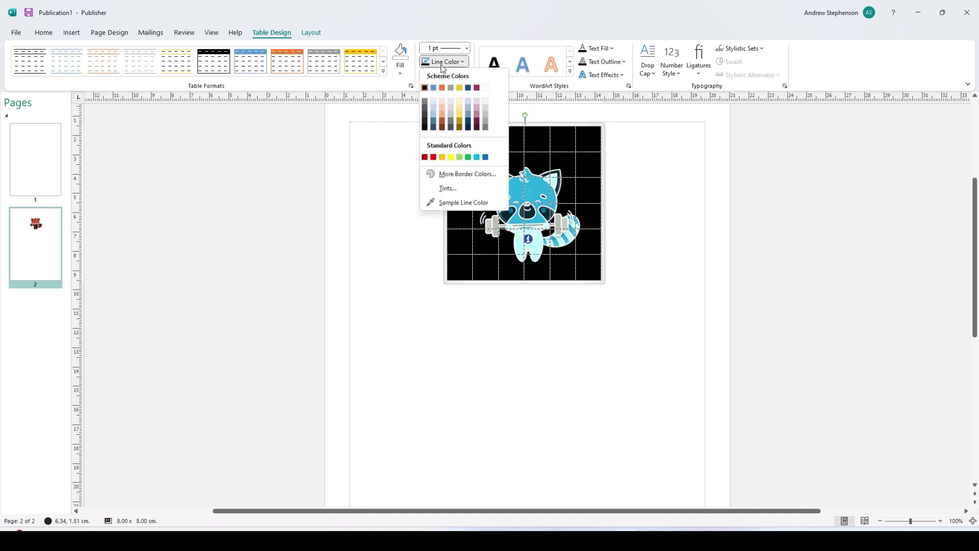
left_click(442, 69)
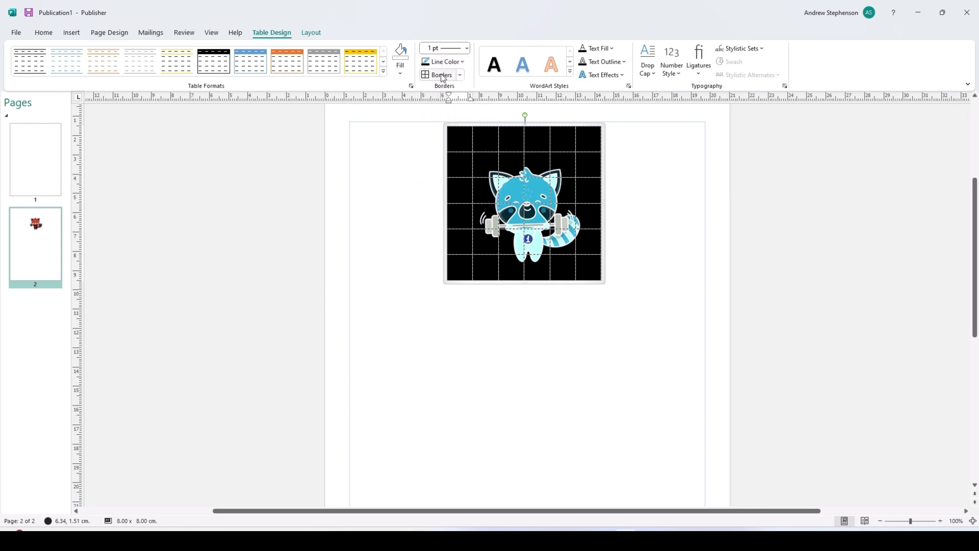
left_click(443, 76)
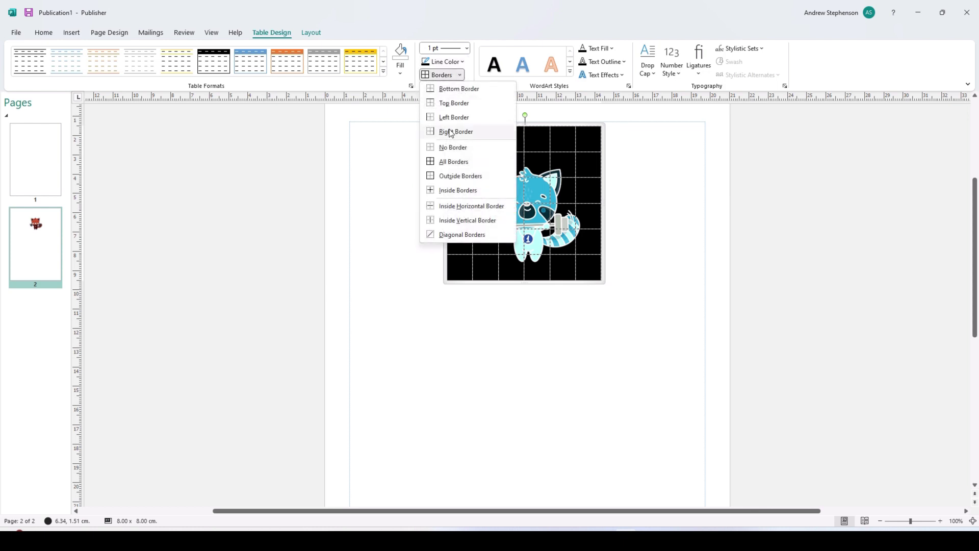
left_click(447, 161)
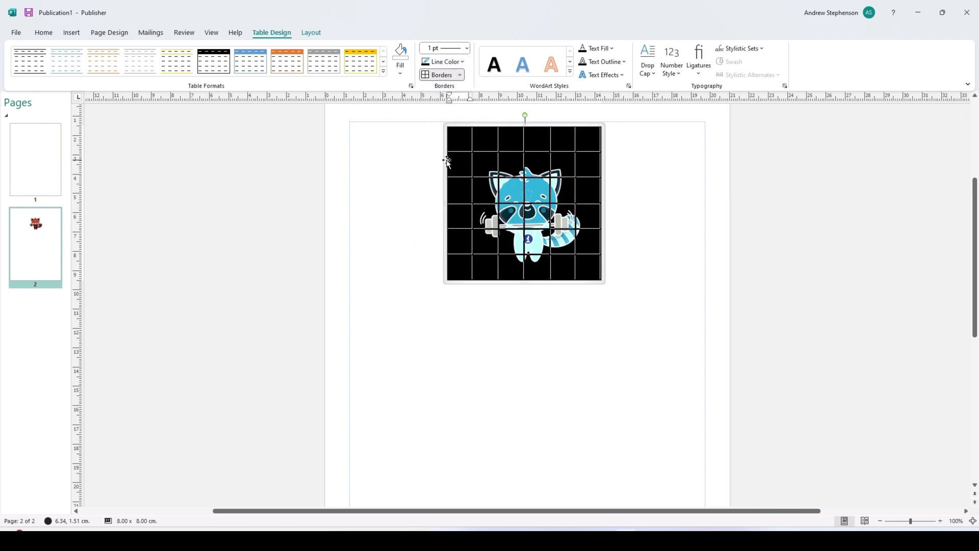
left_click(404, 166)
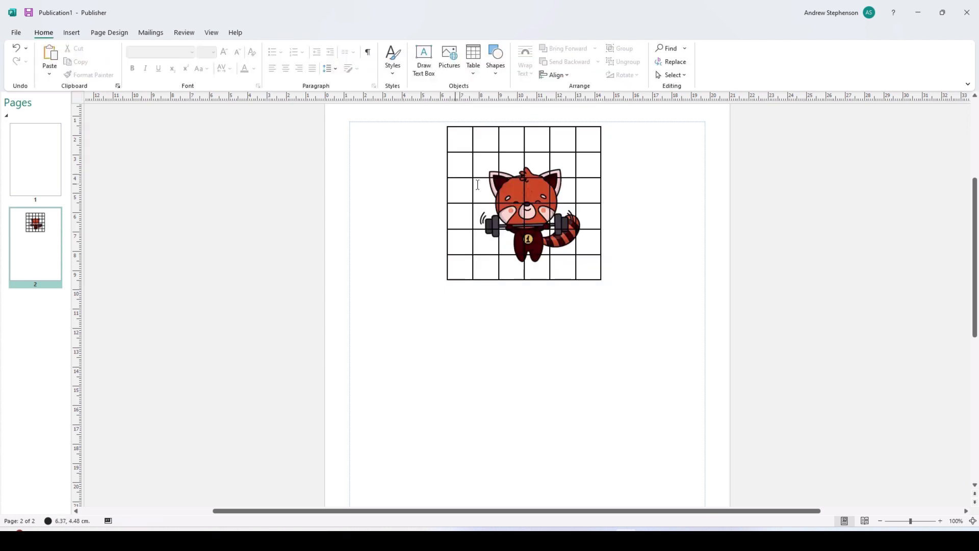
left_click(487, 139)
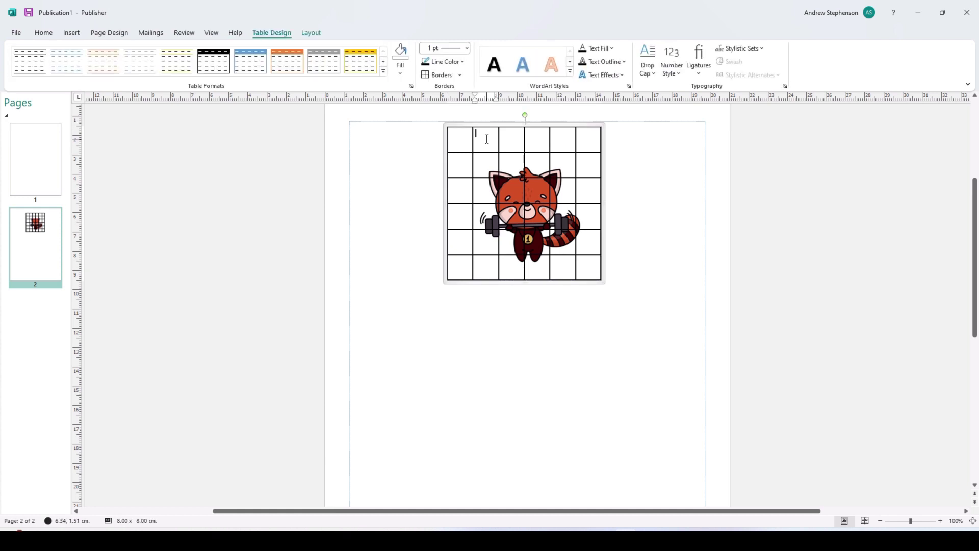
Step: Type column letters a, b, c and d into the top-row cells, then select the lettered header cells
type("a")
key("Tab")
type("b")
key("Tab")
type("c")
key("Tab")
type("d")
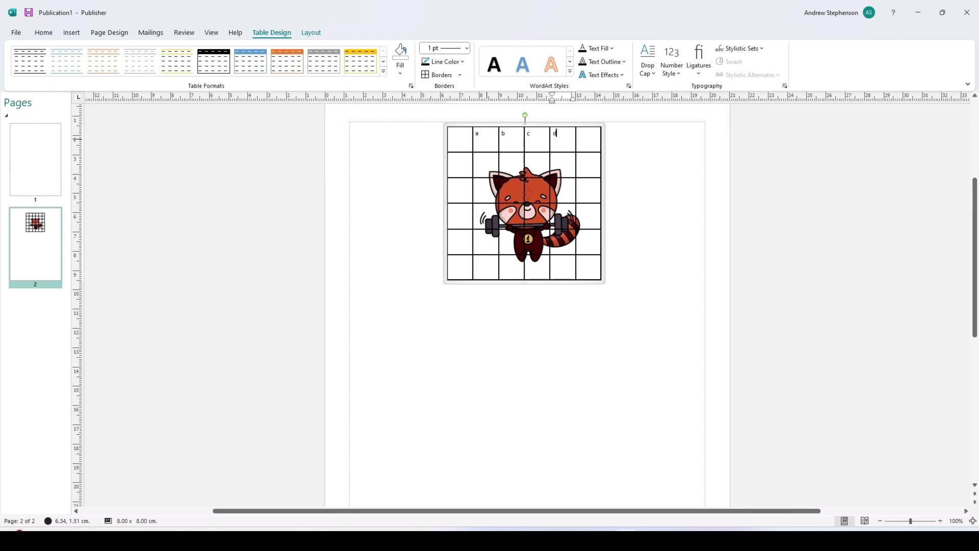
key("Tab")
left_click(462, 165)
left_click_drag(477, 133, 584, 136)
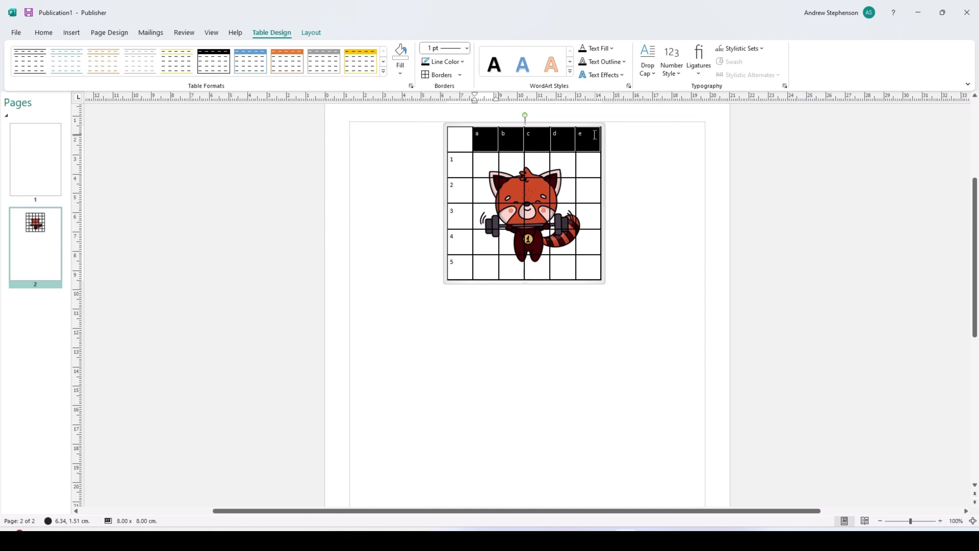
left_click(50, 34)
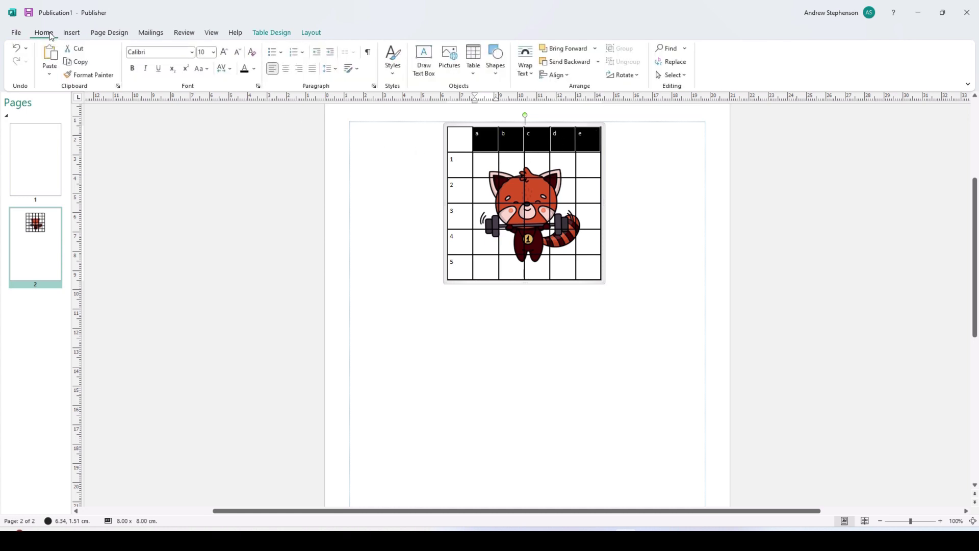
Step: Set the column letters a–e to font size 15 and centre them
left_click(203, 52)
type("15")
key("Return")
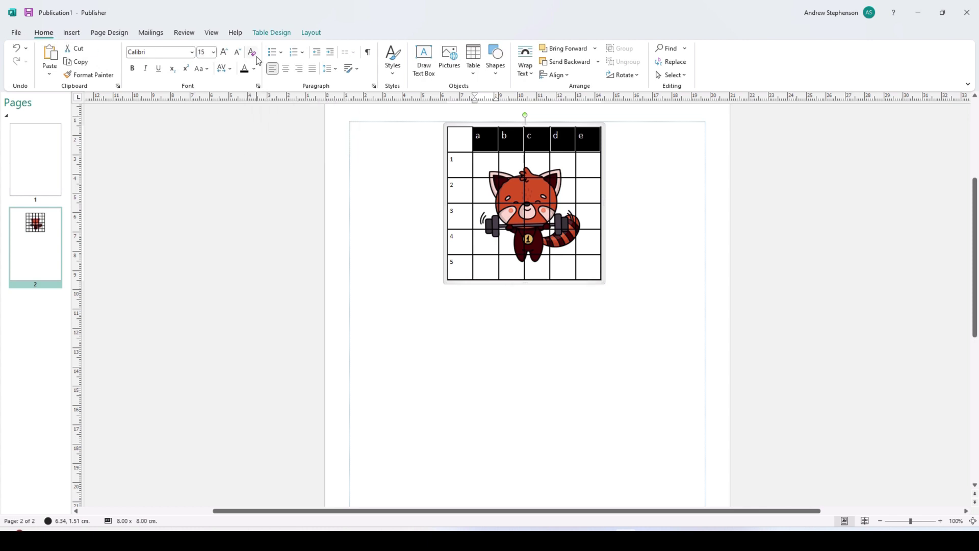
left_click(286, 68)
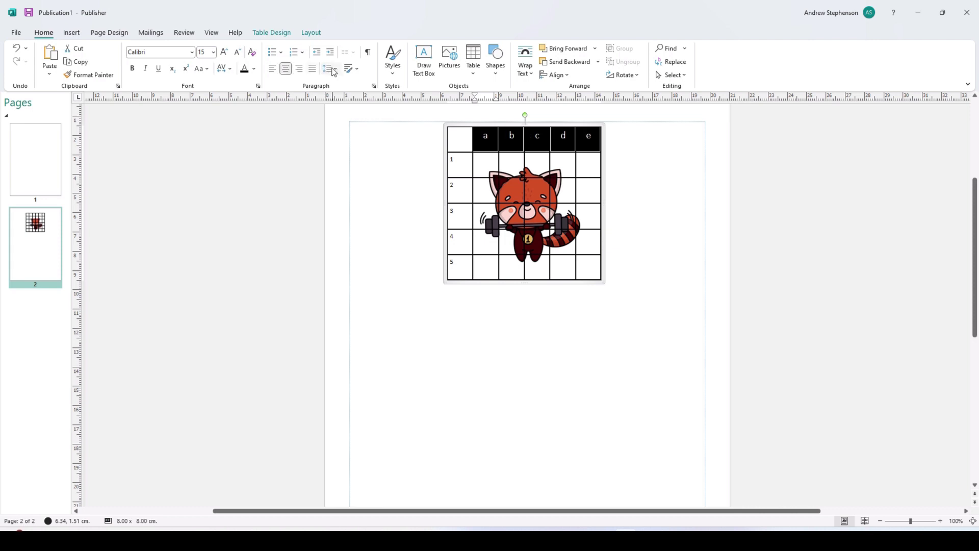
Step: Set the row numbers 1–5 to font size 15 and centre them
left_click(463, 161)
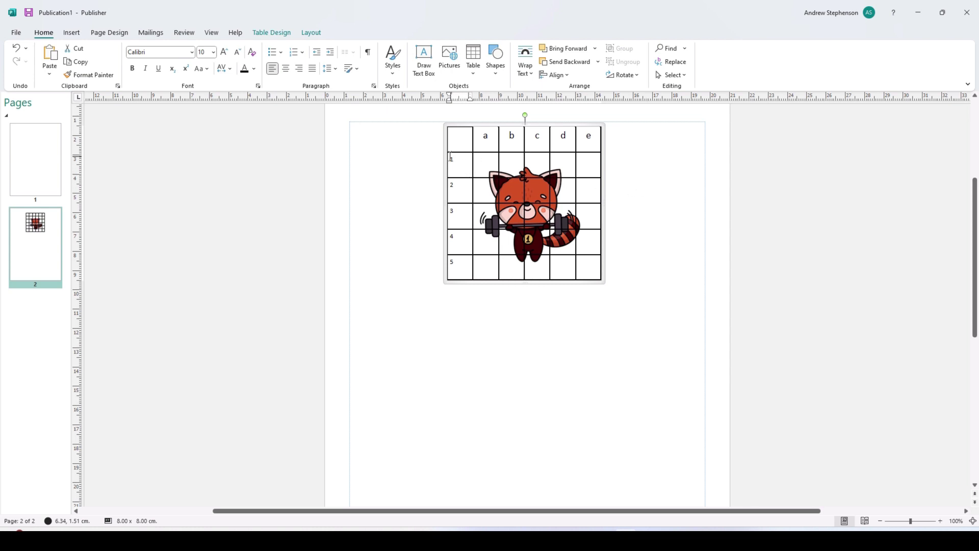
mouse_move(450, 159)
left_mouse_down()
mouse_move(468, 190)
mouse_move(477, 265)
mouse_move(468, 266)
left_mouse_up()
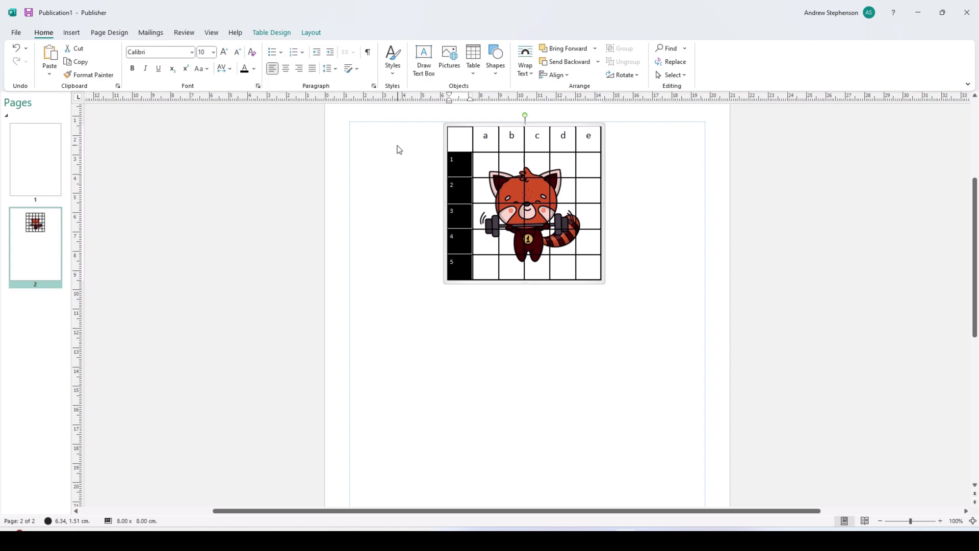
left_click(202, 51)
type("15")
key("Return")
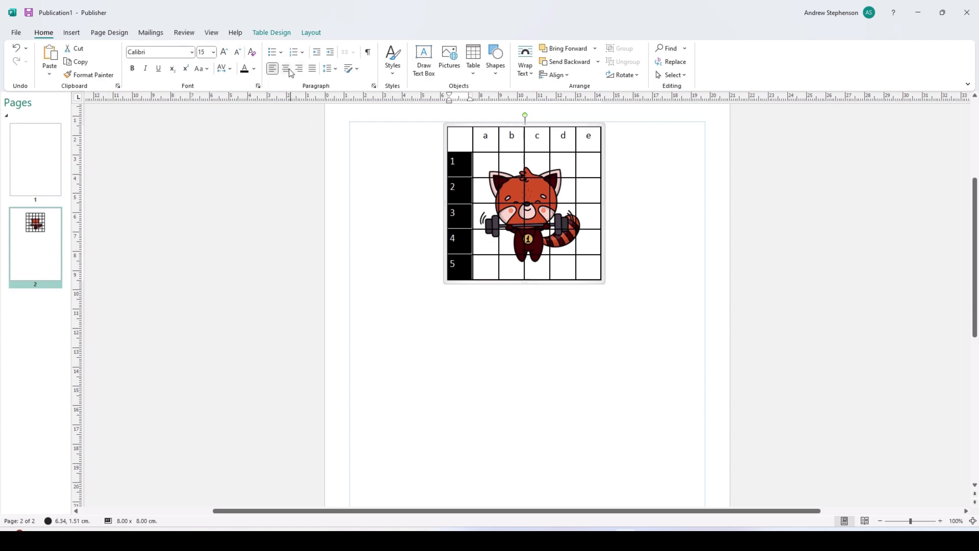
left_click(289, 71)
left_click(378, 167)
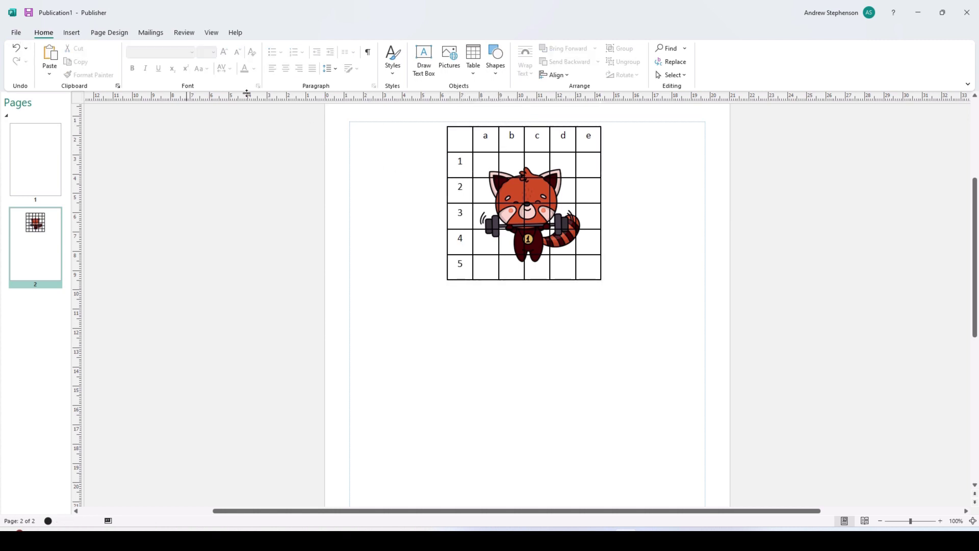
Step: Nudge the whole table slightly to the left
left_click(509, 134)
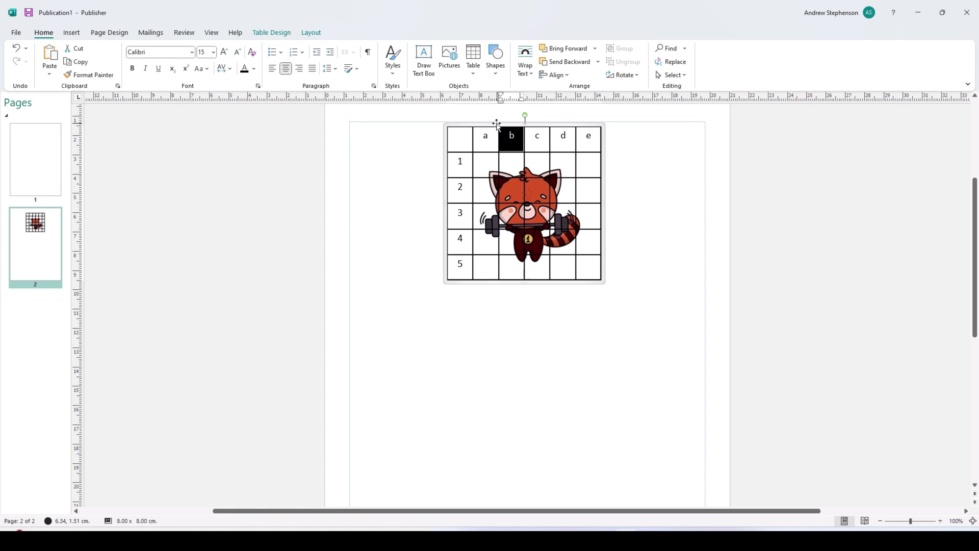
left_click(496, 125)
left_click_drag(497, 124, 489, 123)
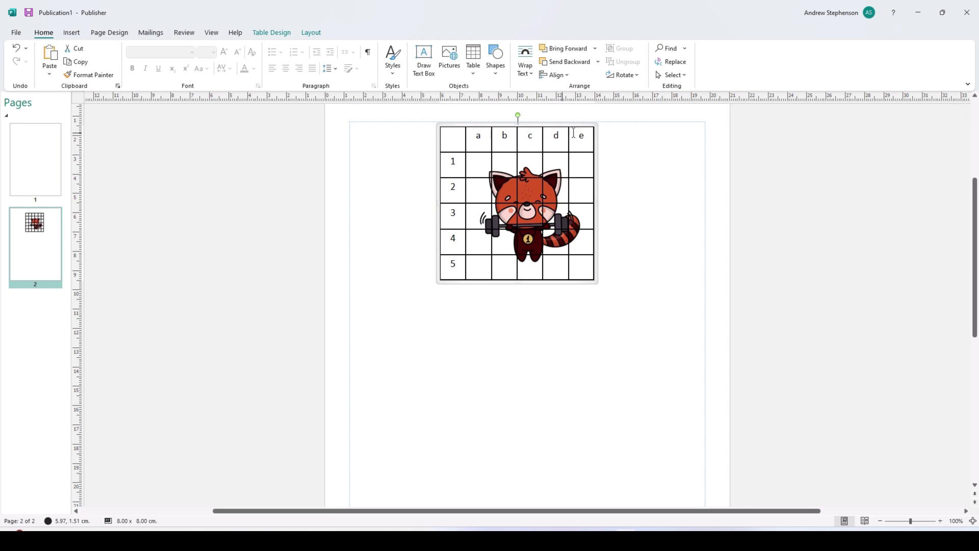
Step: Remove the left and top borders from the empty top-left corner cell
left_click(451, 140)
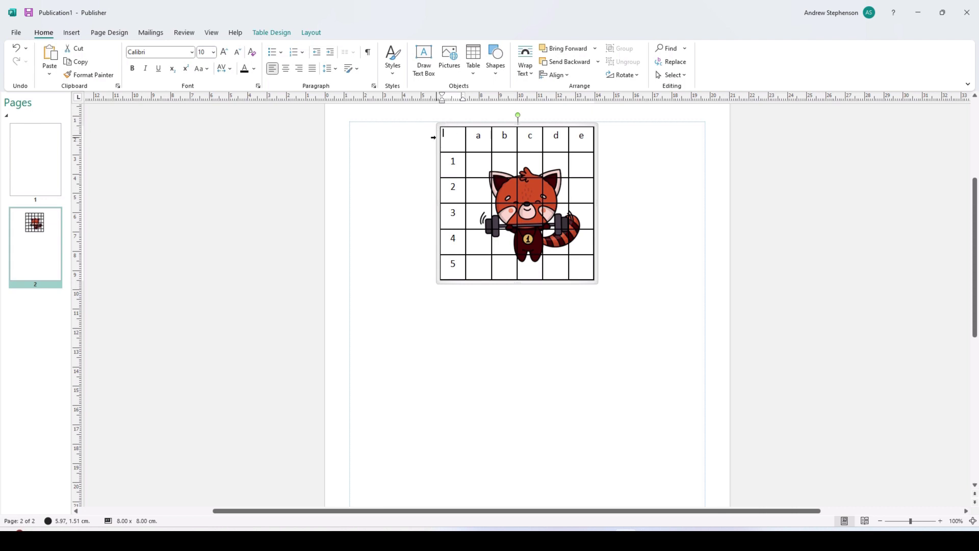
left_click(309, 33)
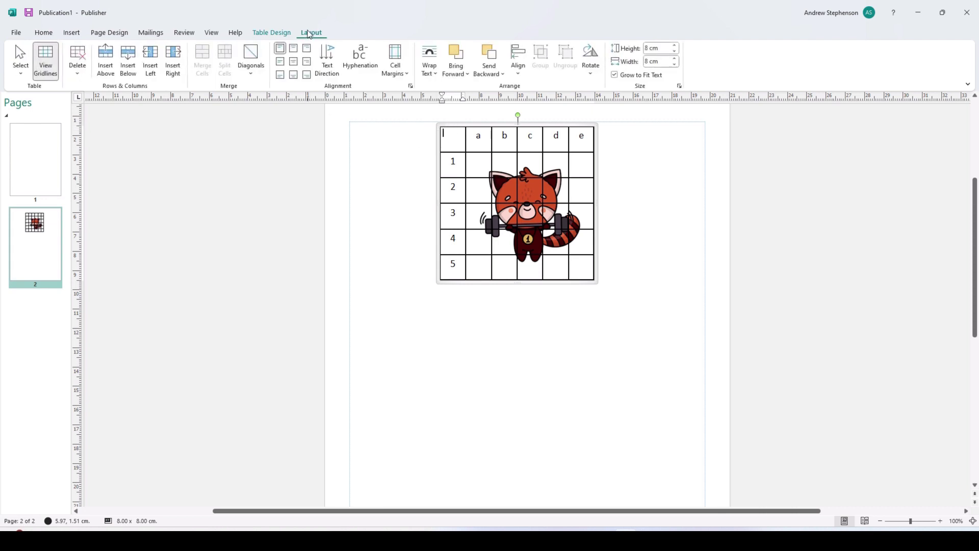
left_click(271, 33)
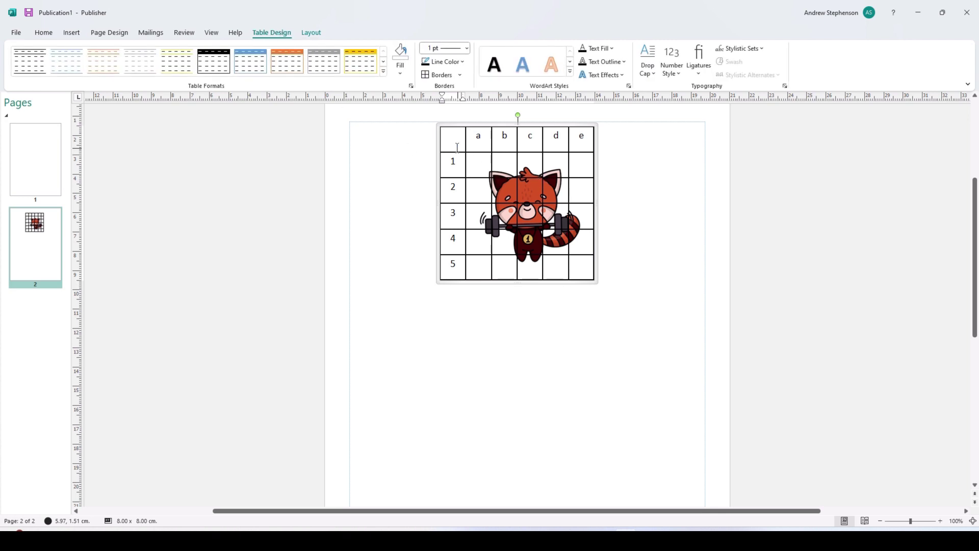
left_click(460, 76)
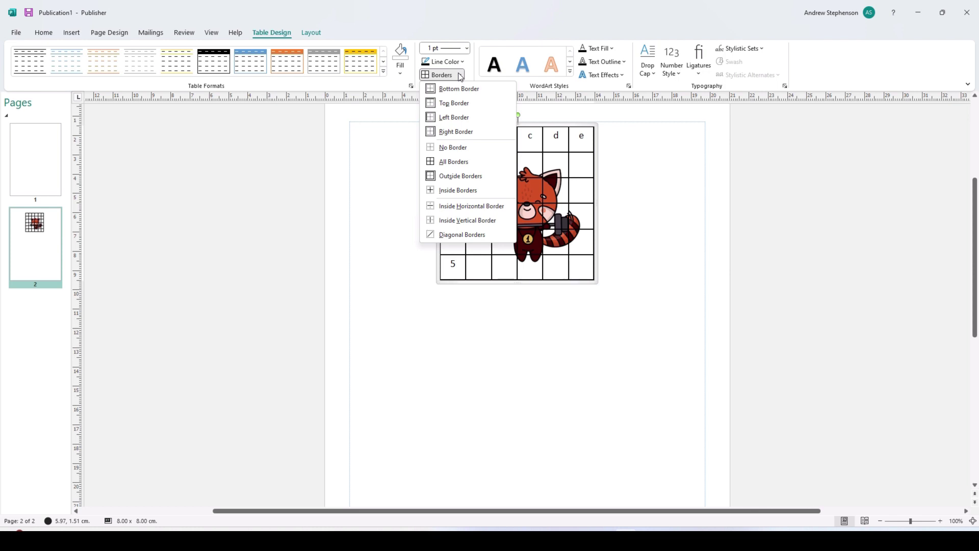
left_click(444, 118)
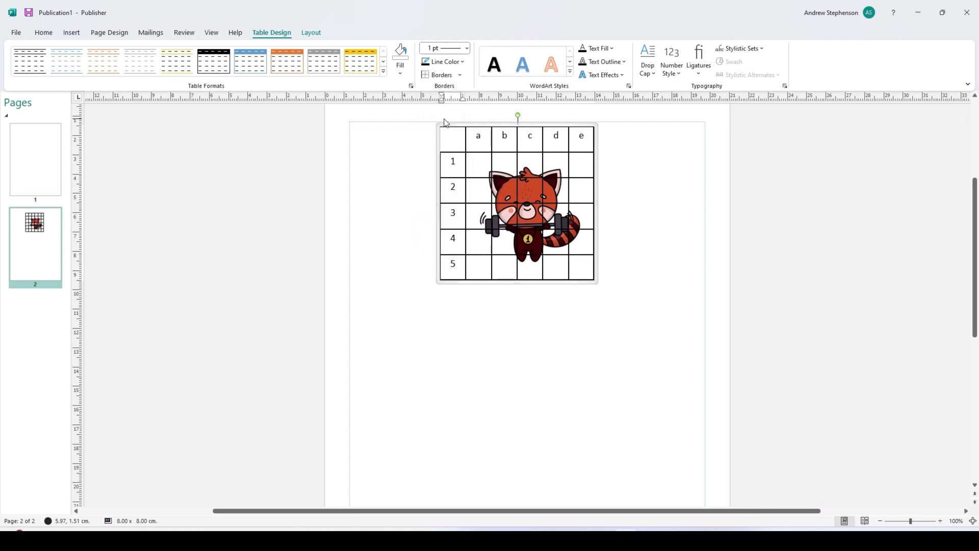
left_click(461, 77)
left_click(449, 102)
left_click(294, 207)
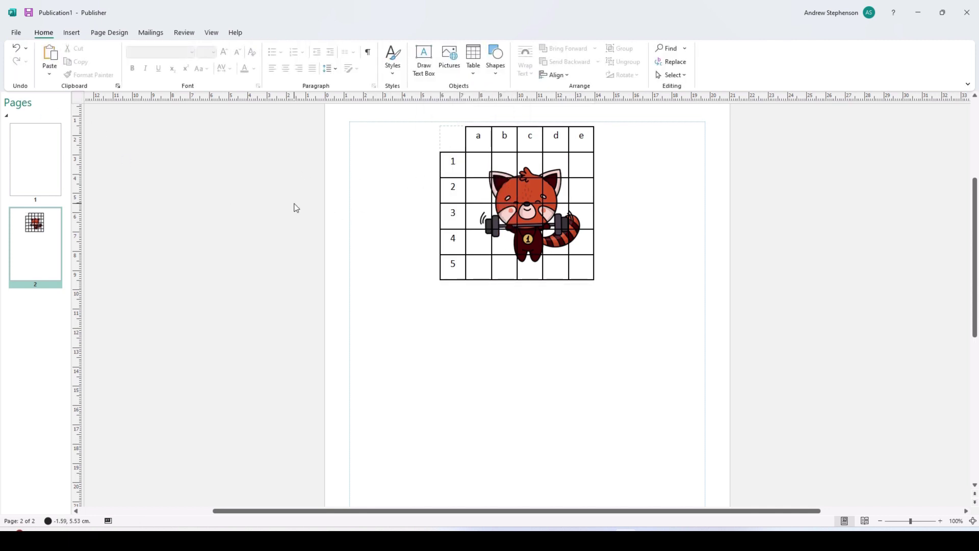
left_click_drag(472, 136, 584, 136)
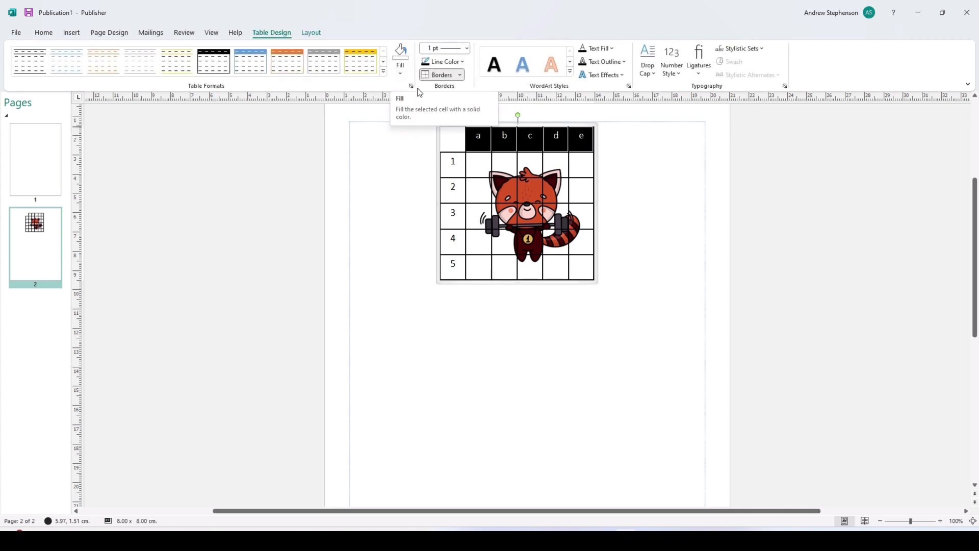
Step: Fill the header cells a–e and the row-number cells 1–5 with the same grey
left_click(400, 73)
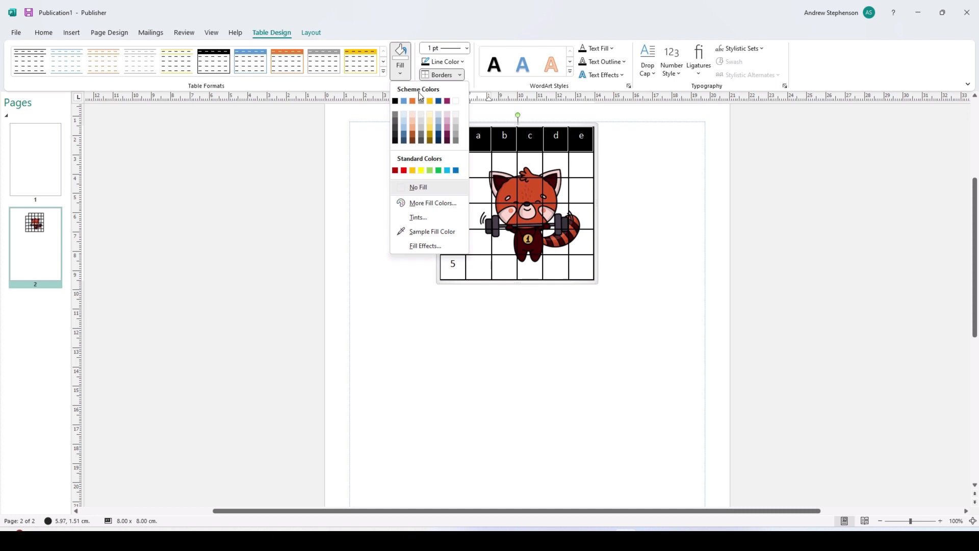
left_click(455, 138)
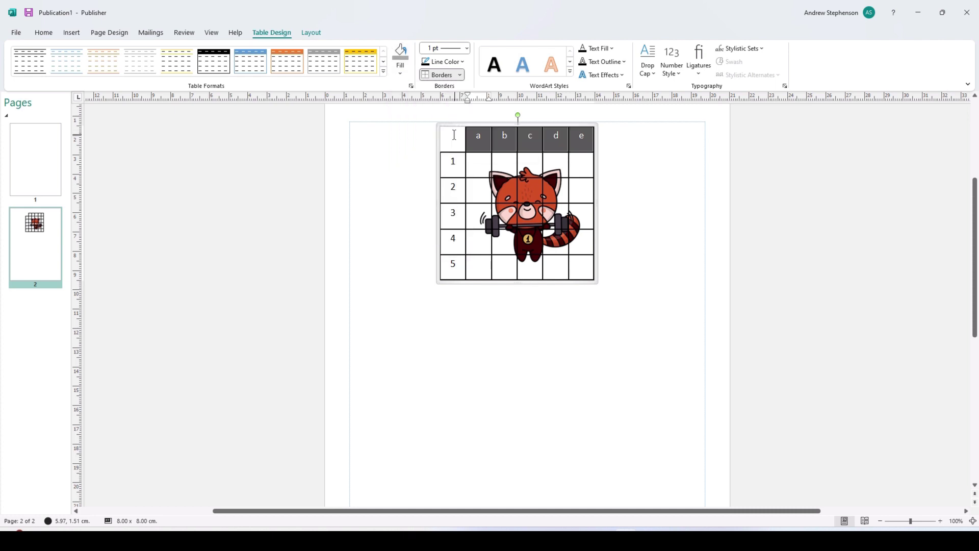
left_click(396, 162)
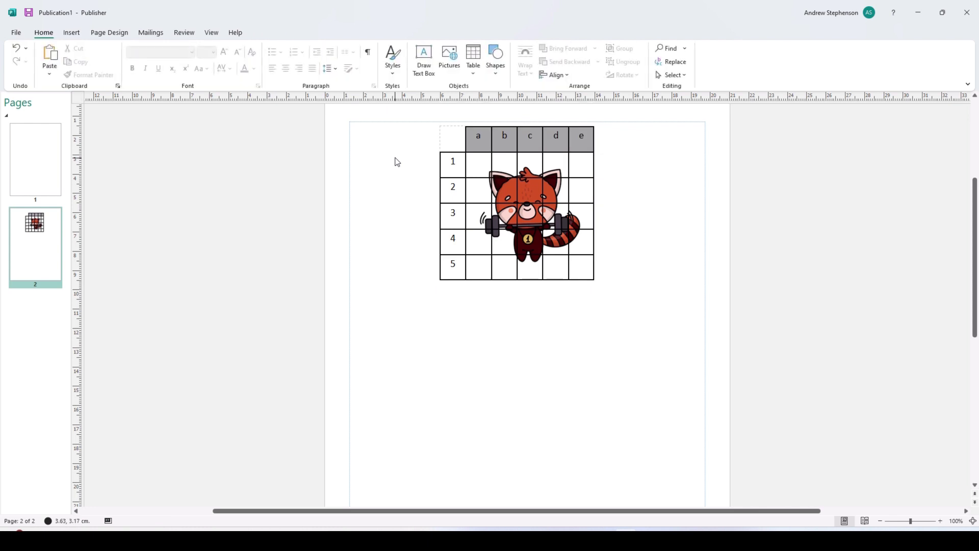
left_click(451, 160)
left_click_drag(451, 161, 456, 267)
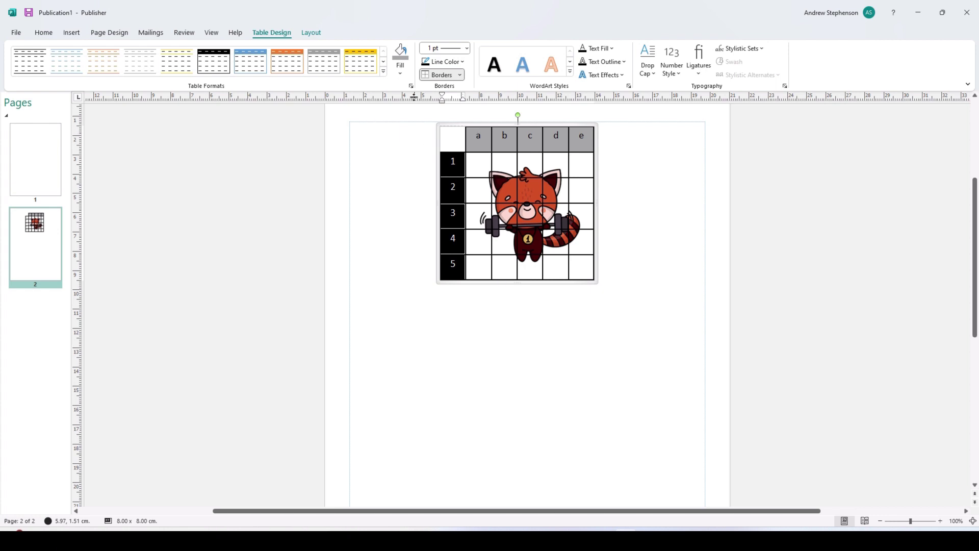
left_click(402, 57)
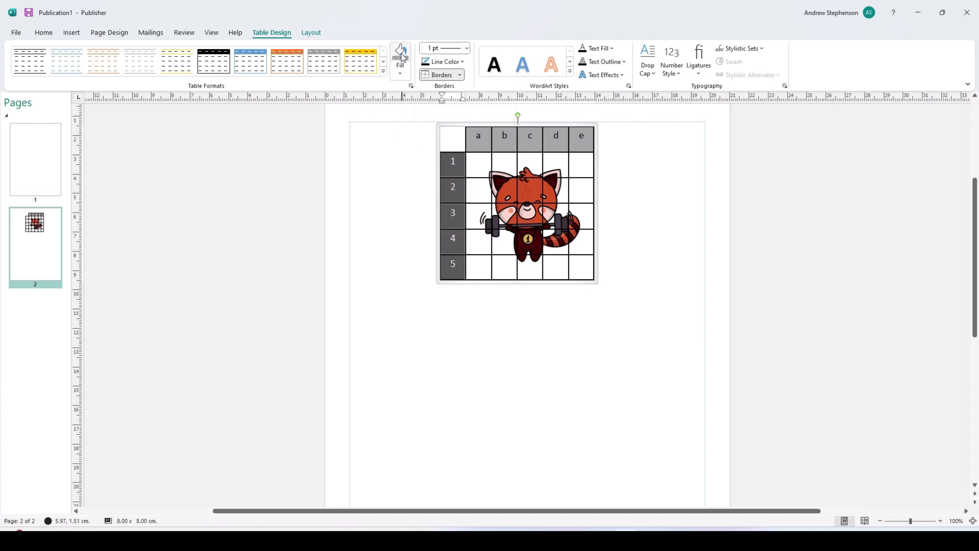
left_click(410, 190)
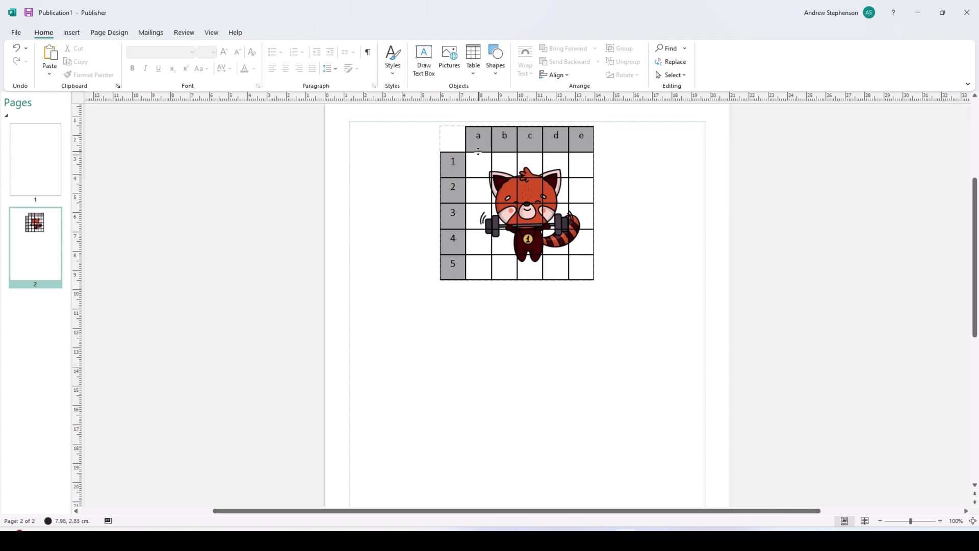
left_click(477, 151)
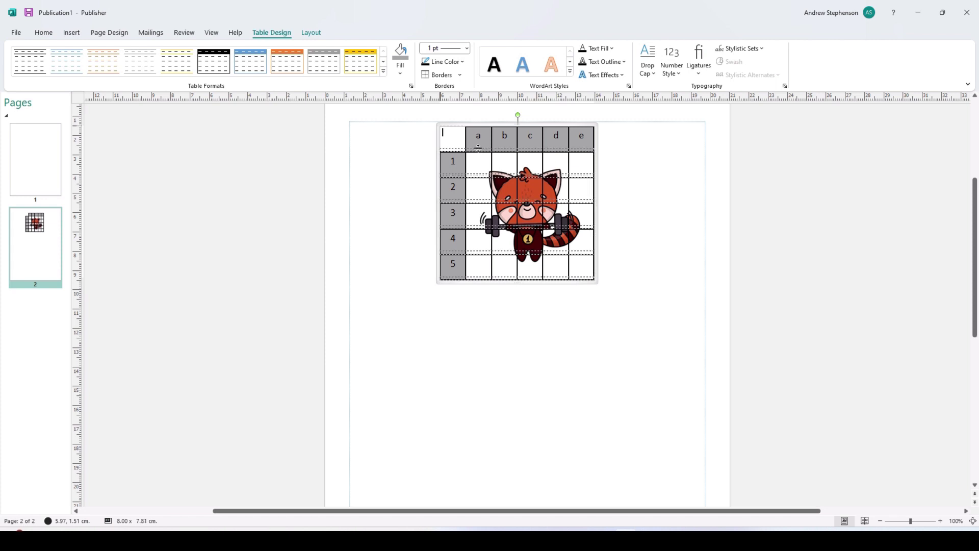
Step: Fine-tune the header row and number column widths, and shift the grid down-right over the panda
left_click_drag(478, 148, 478, 143)
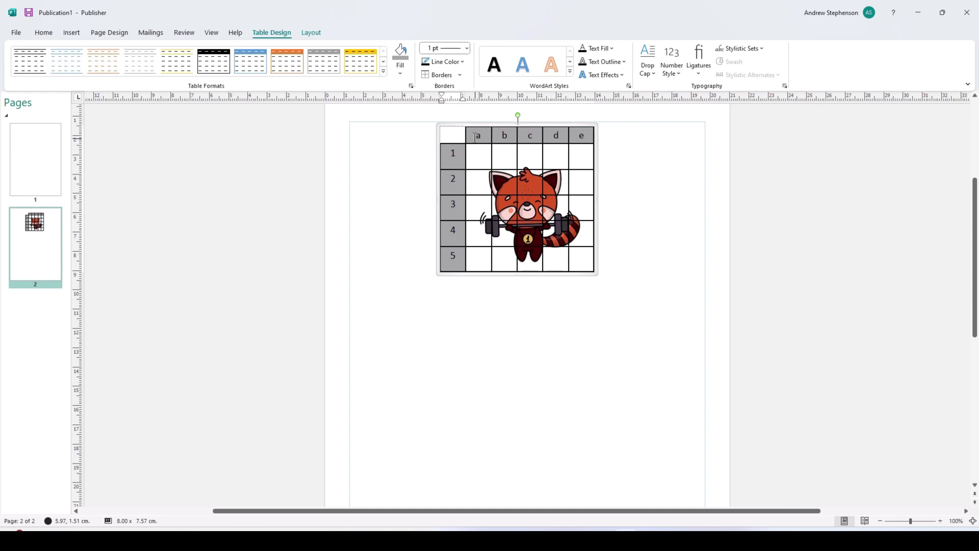
left_click_drag(465, 181, 455, 184)
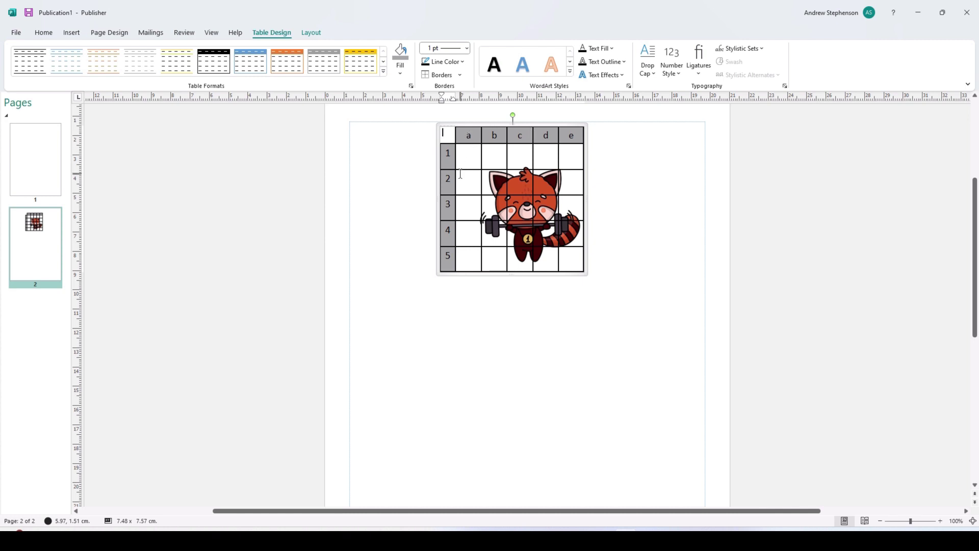
left_click_drag(456, 176, 459, 177)
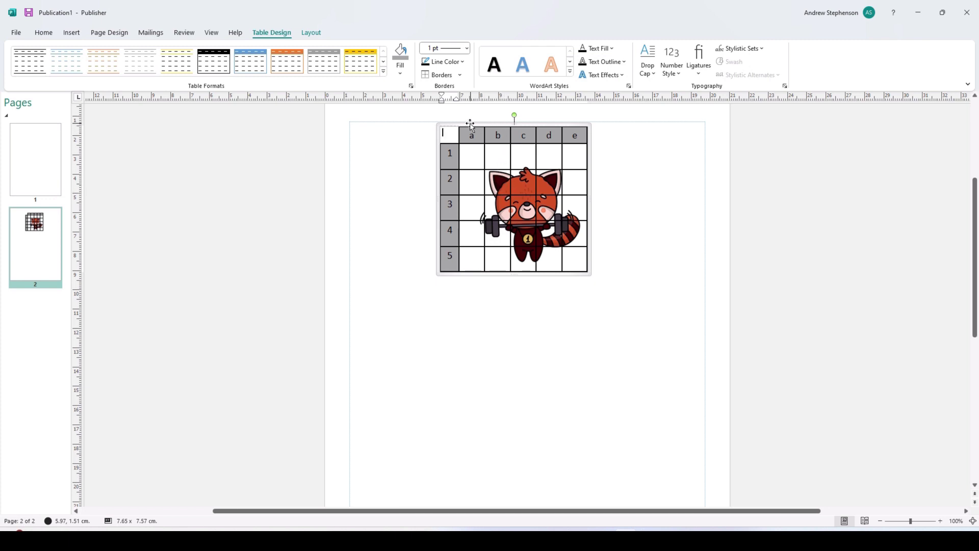
left_click_drag(470, 124, 478, 136)
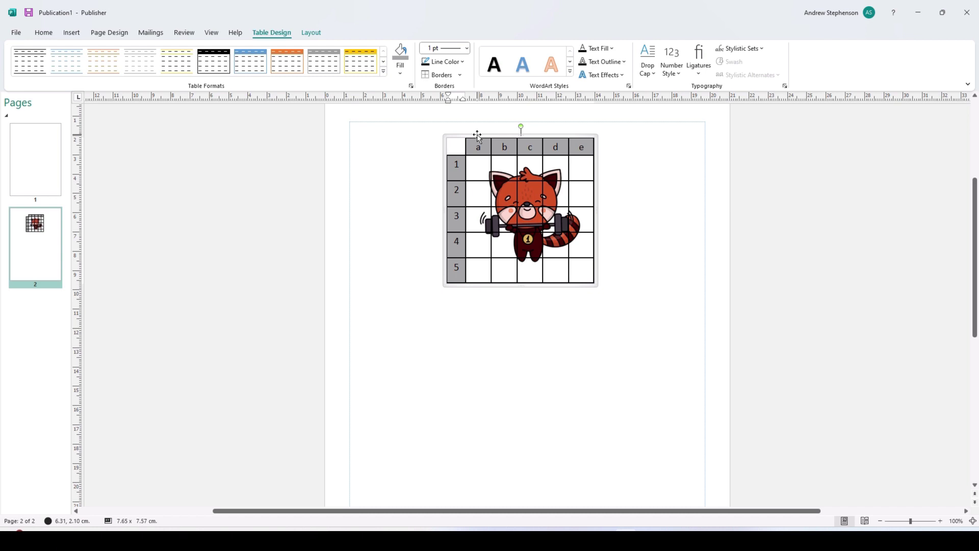
left_click(398, 163)
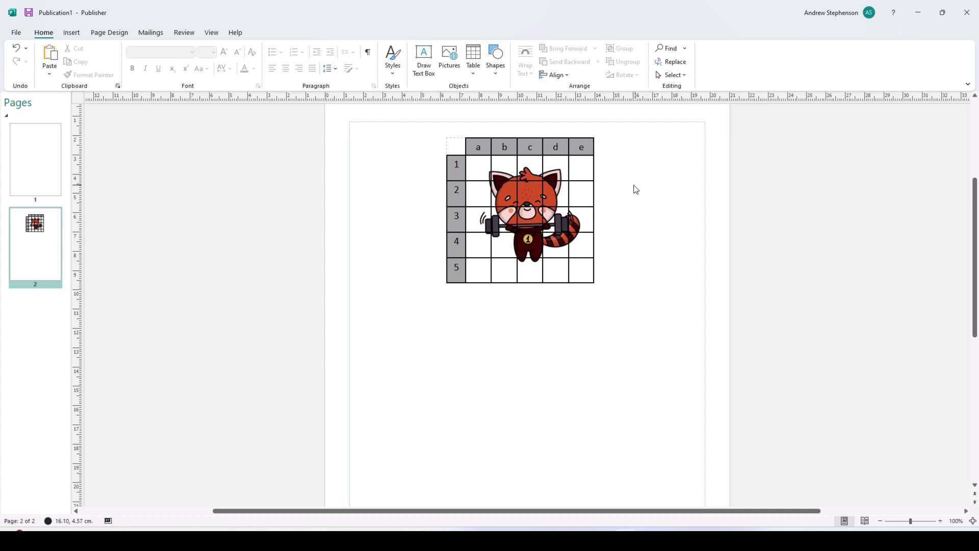
left_click_drag(327, 110, 697, 335)
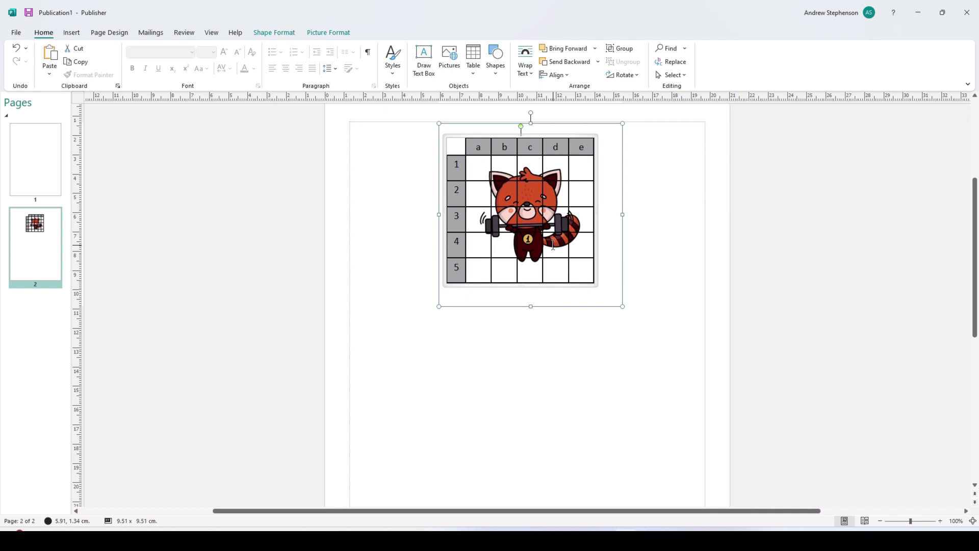
Step: Group the table and red panda picture, then place a copy of the group beneath the original
right_click(605, 260)
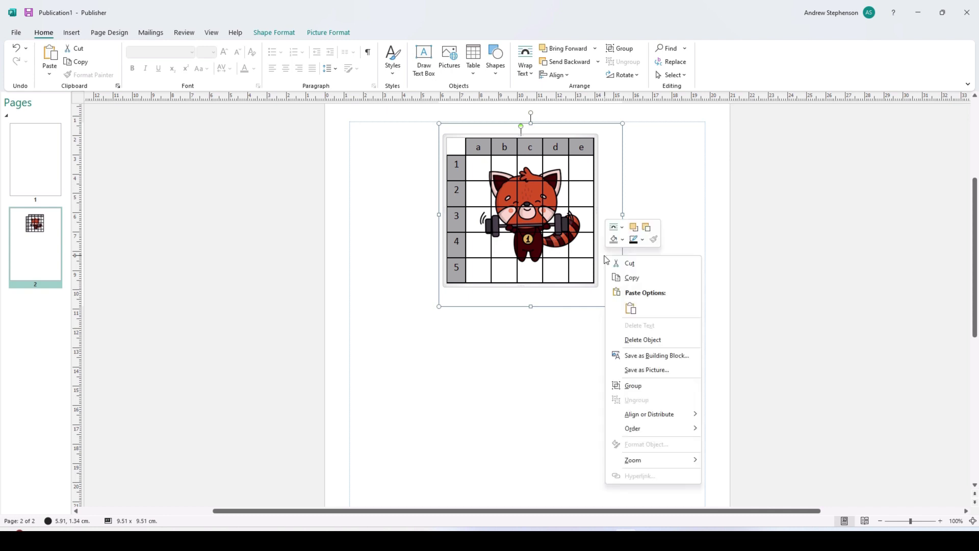
left_click(633, 386)
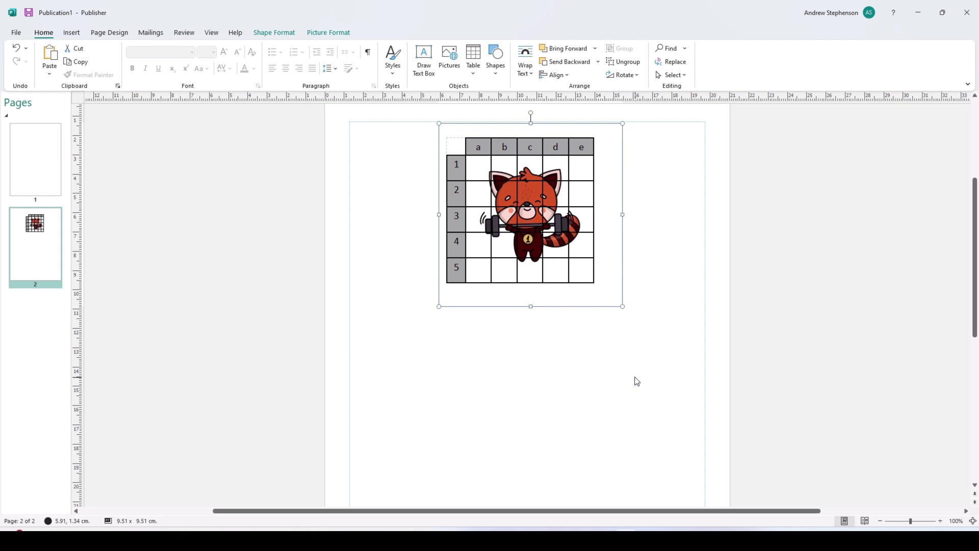
key("ctrl+v")
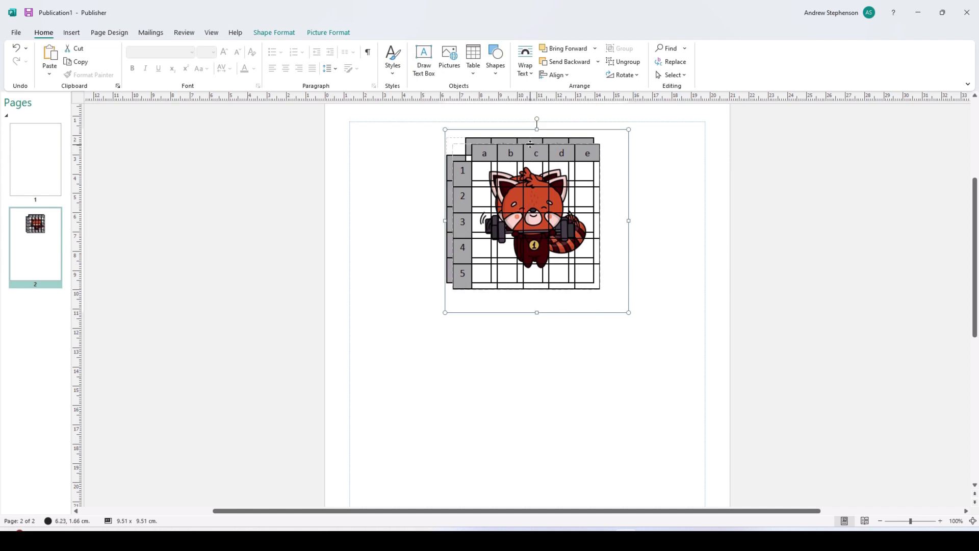
left_click_drag(530, 144, 532, 332)
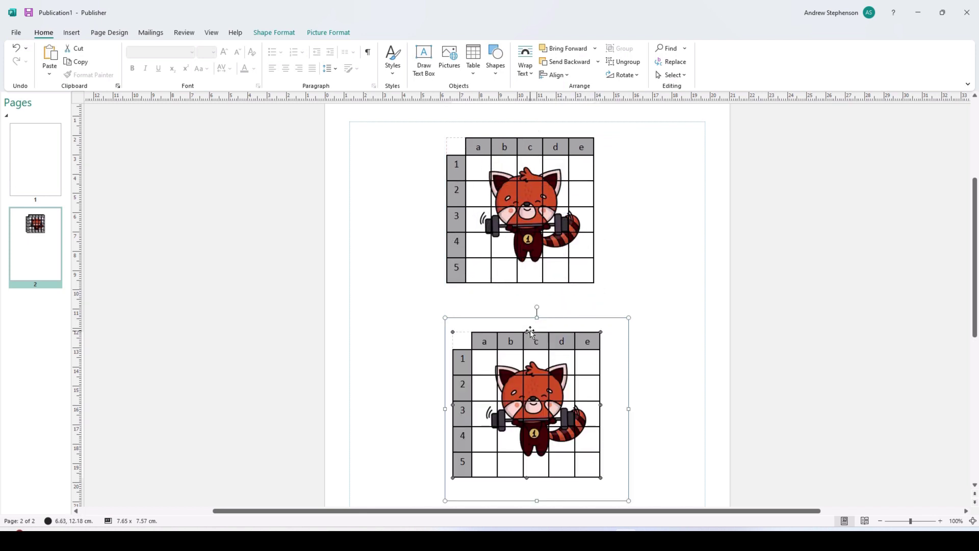
Step: Fill all cells a1:e5 of the lower table with the white scheme colour to hide the panda
scroll(699, 265, "down", 3)
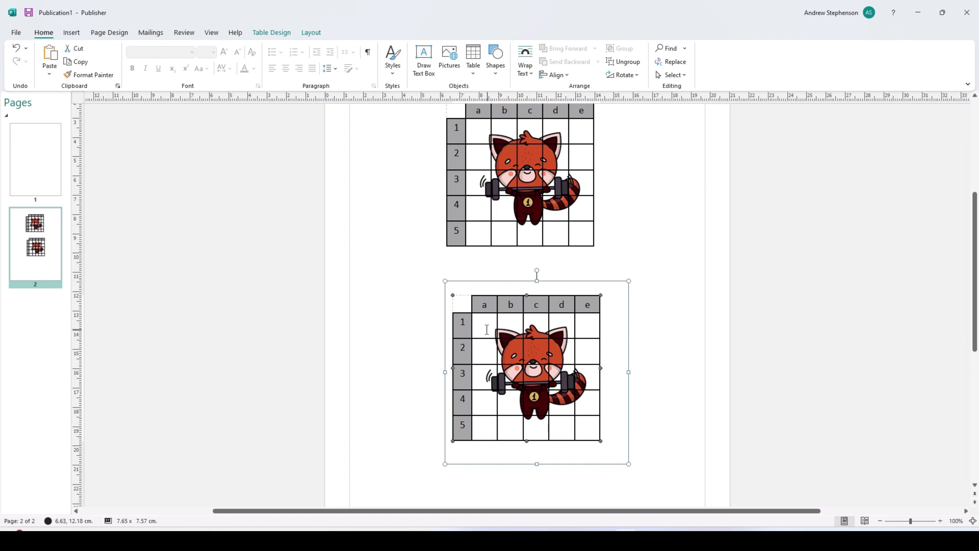
left_click_drag(487, 329, 582, 426)
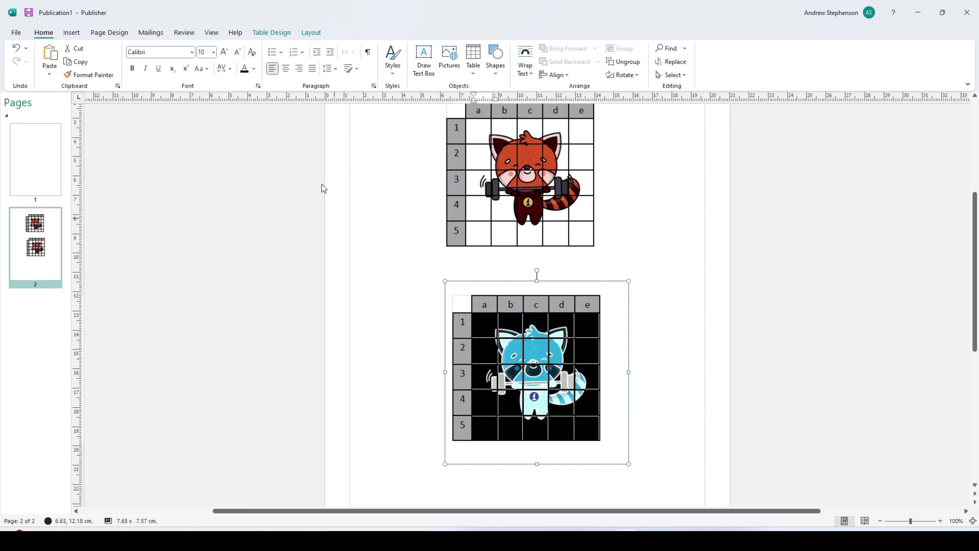
left_click(274, 34)
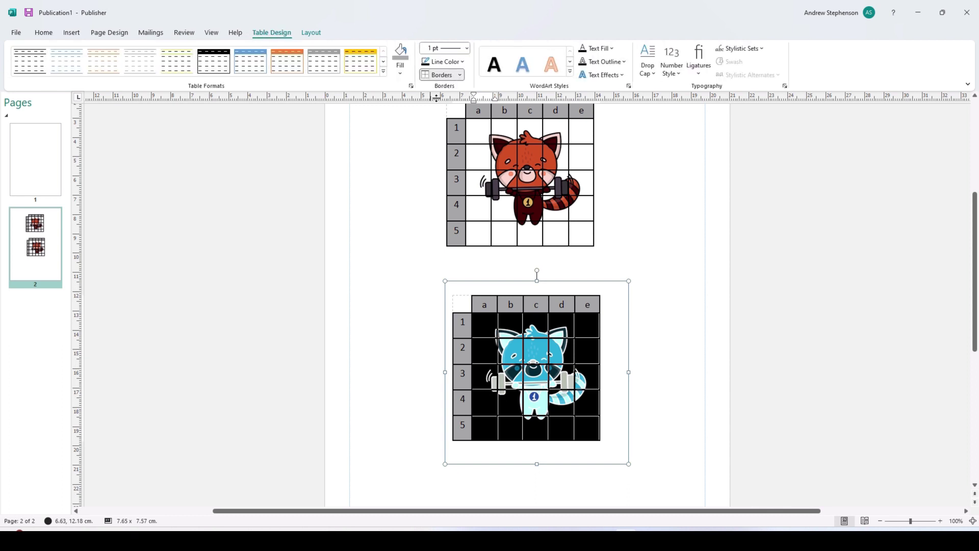
left_click(400, 74)
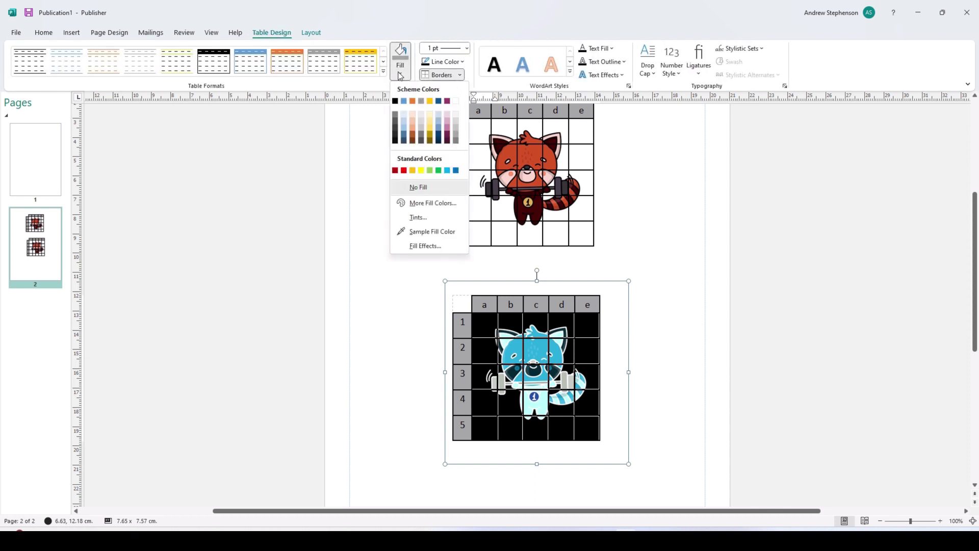
left_click(456, 102)
left_click(409, 263)
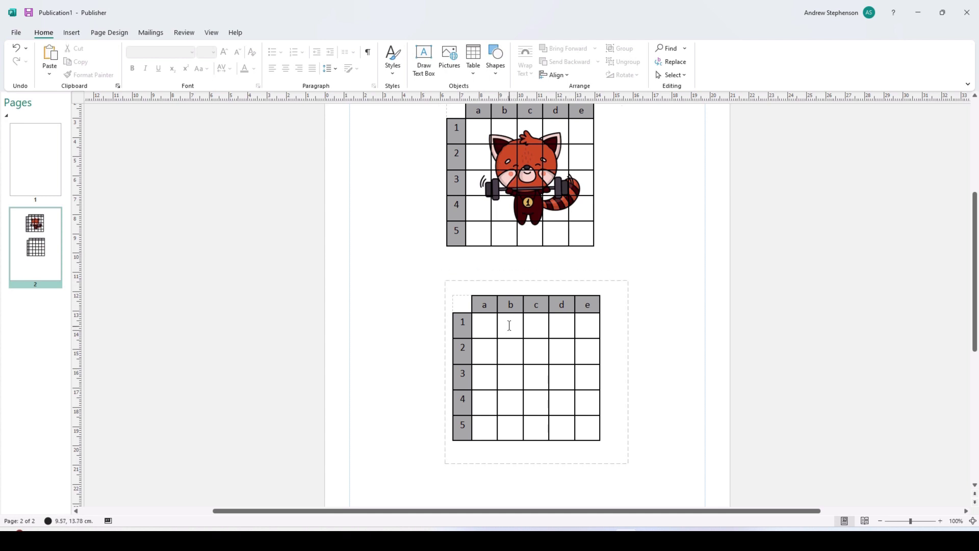
Step: Set cells b1 and b2 of the lower grid to No Fill so the panda shows through
left_click_drag(509, 325, 515, 347)
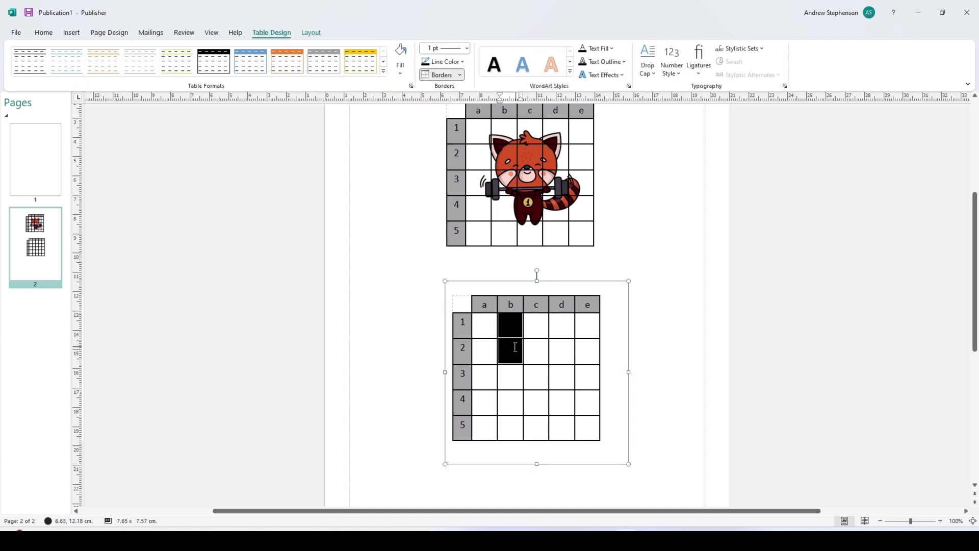
left_click(401, 75)
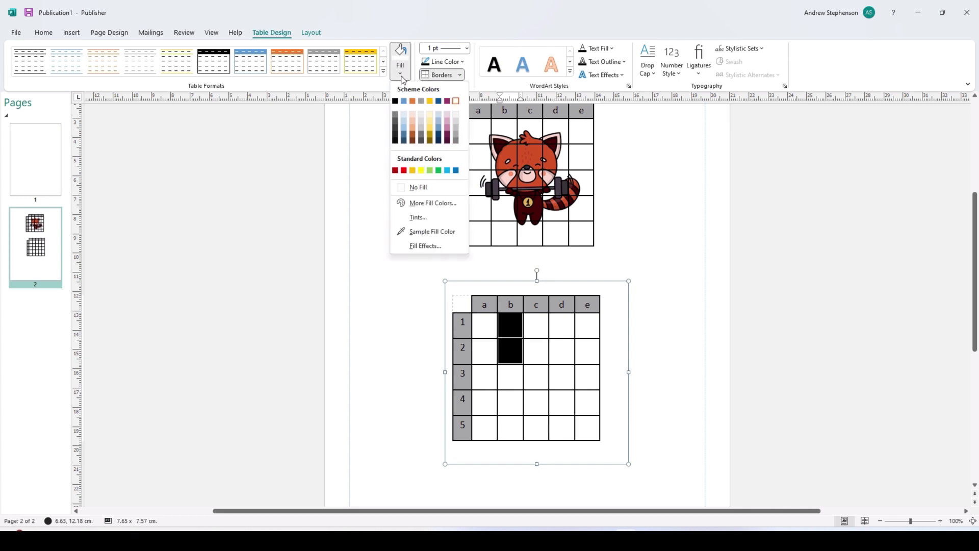
left_click(421, 188)
left_click(417, 285)
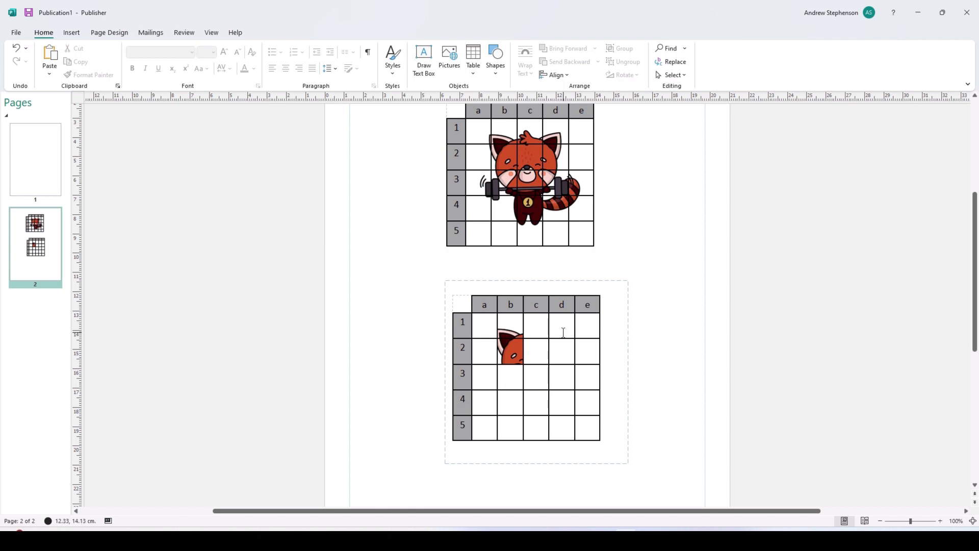
left_click(559, 352)
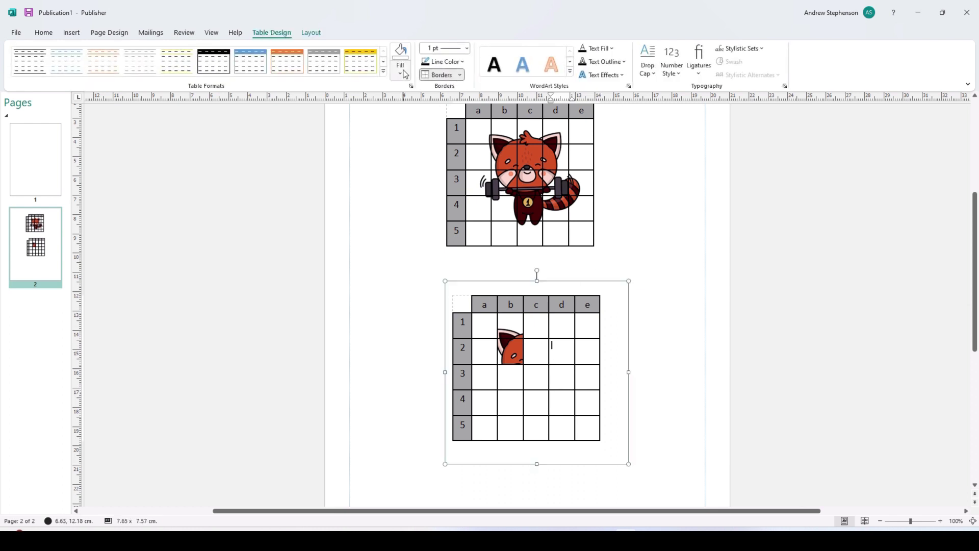
Step: Give cell d2's white fill 50% transparency in Fill Effects
left_click(403, 74)
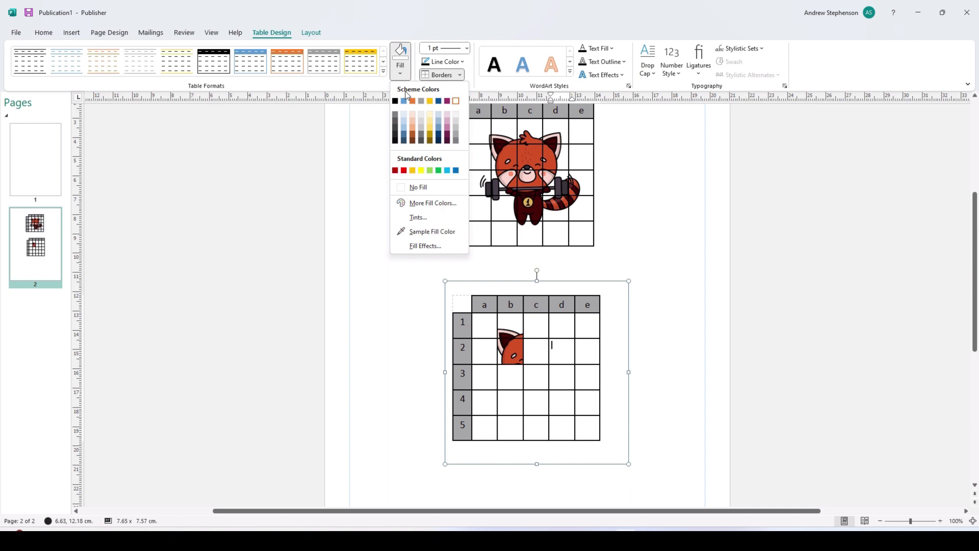
left_click(422, 246)
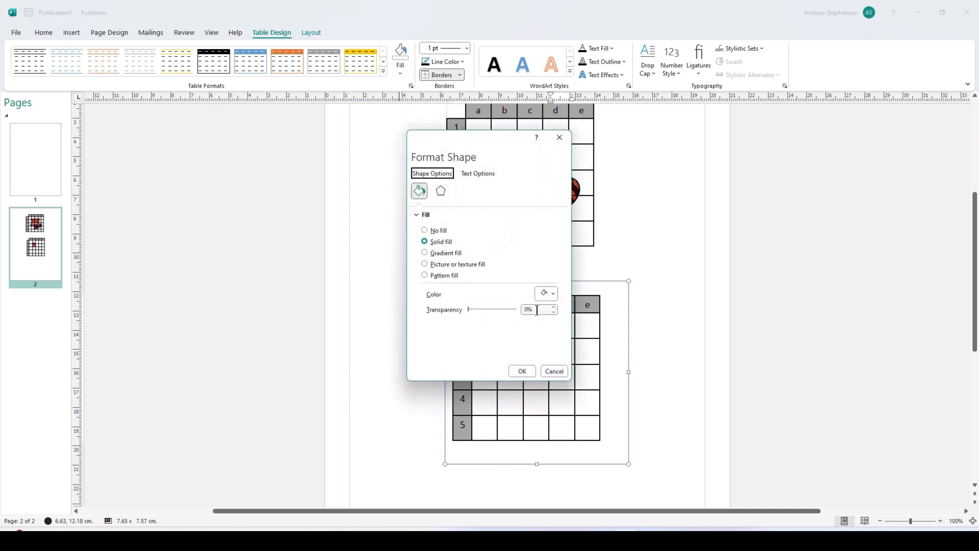
left_click_drag(531, 309, 518, 308)
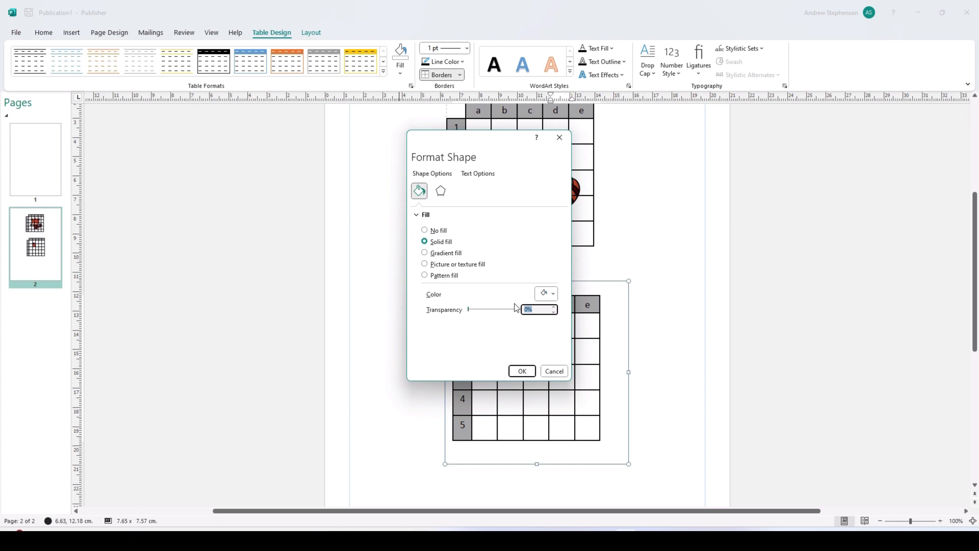
type("50")
key("Return")
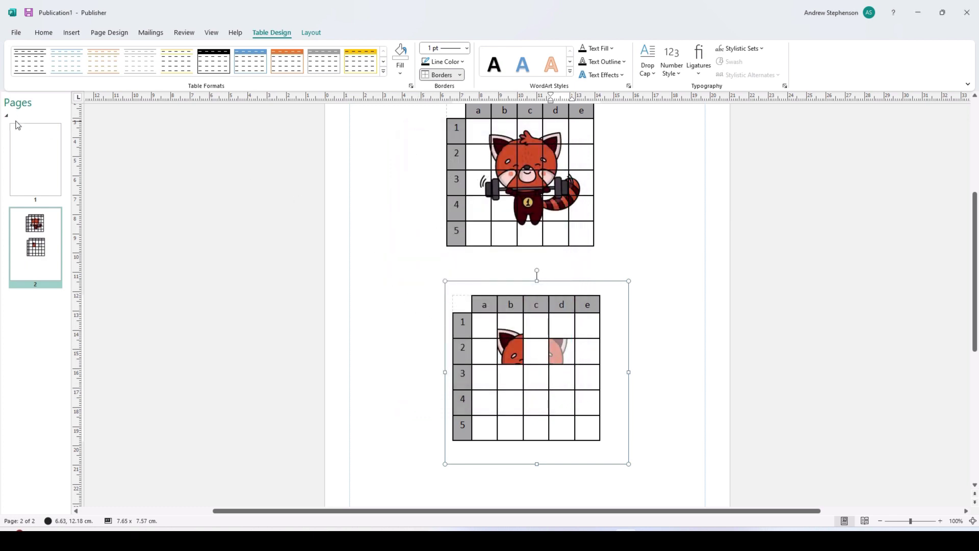
left_click(306, 254)
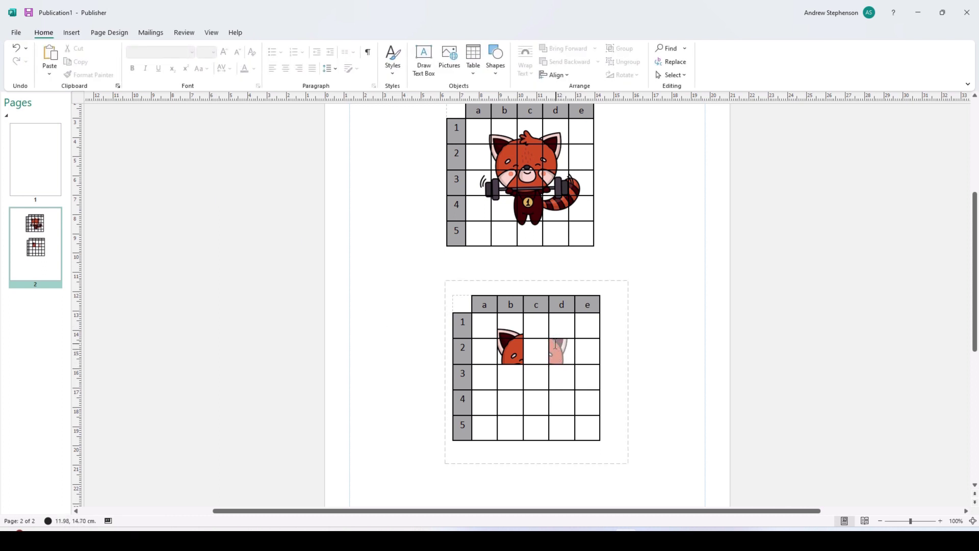
left_click(565, 357)
key("Down")
key("Down")
key("Down")
left_click(701, 321)
scroll(700, 323, "up", 1)
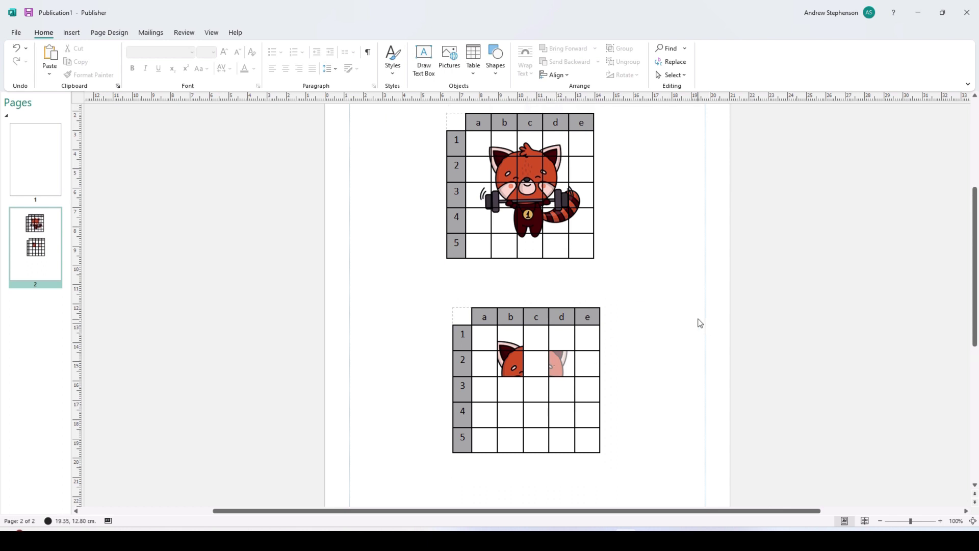